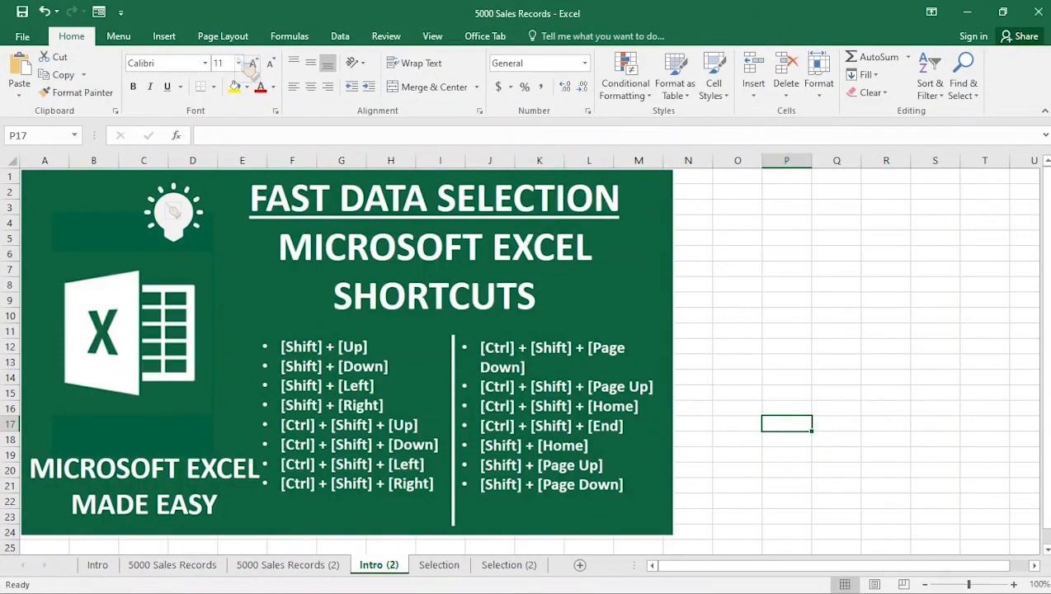
- On the Selection sheet, fill the header row 1 with yellow
click(438, 565)
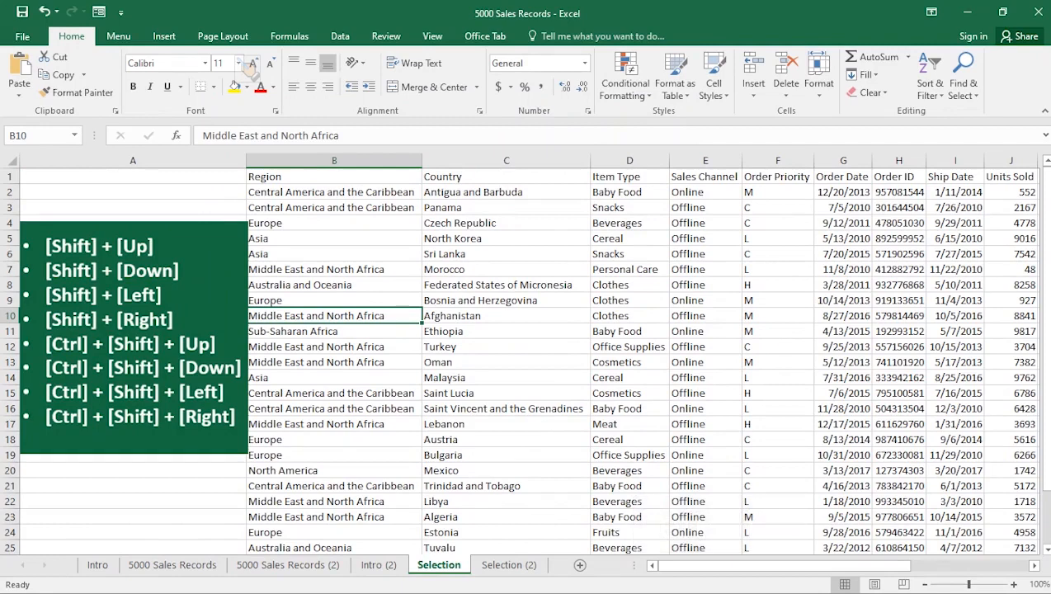
click(10, 175)
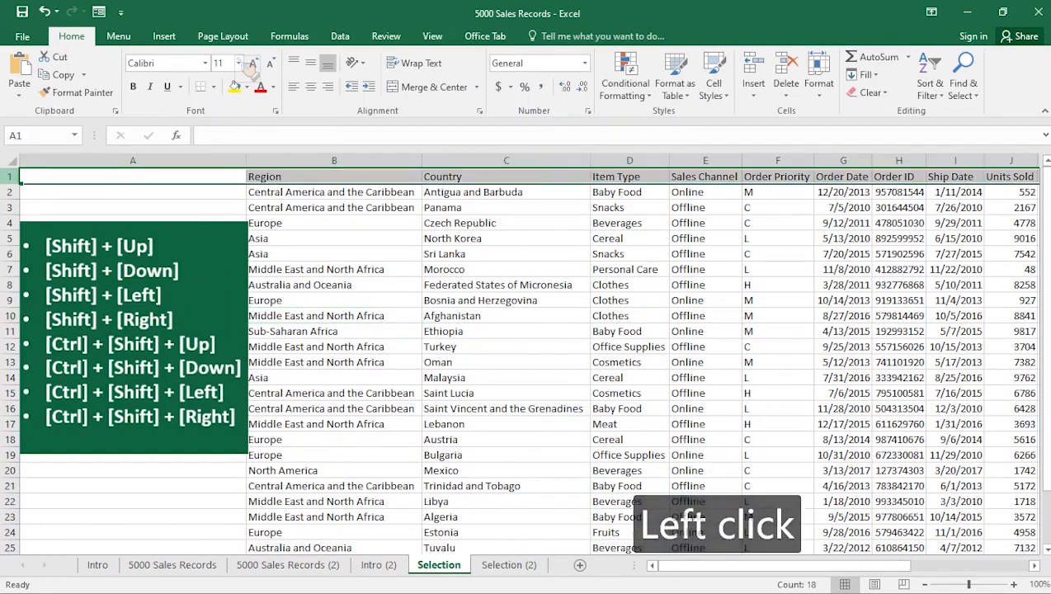
click(235, 86)
click(334, 269)
click(334, 346)
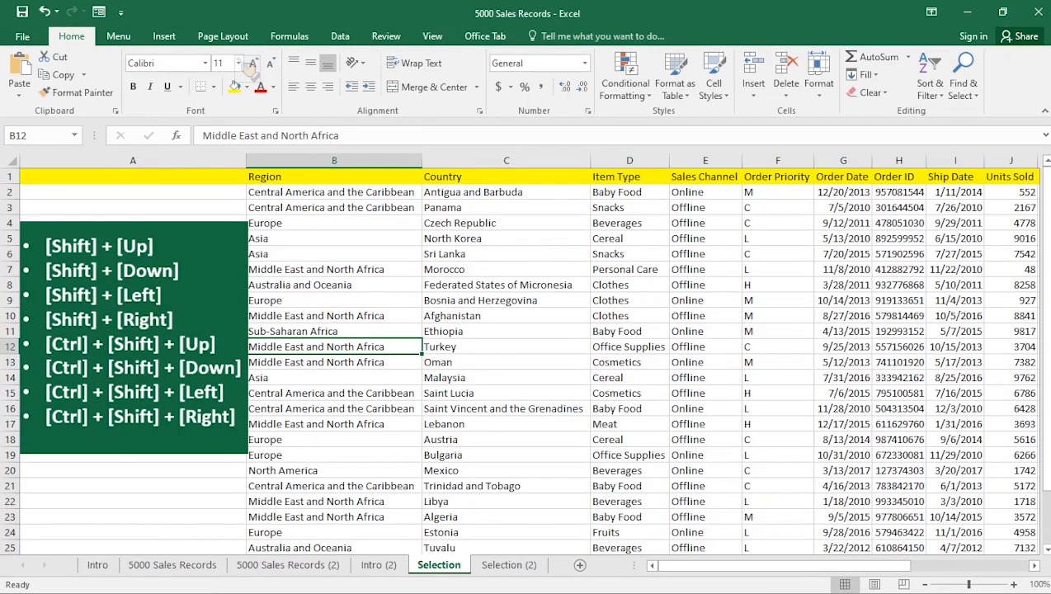
- Starting at cell C11 (Ethiopia), extend the selection upward one row at a time to row 3
click(506, 332)
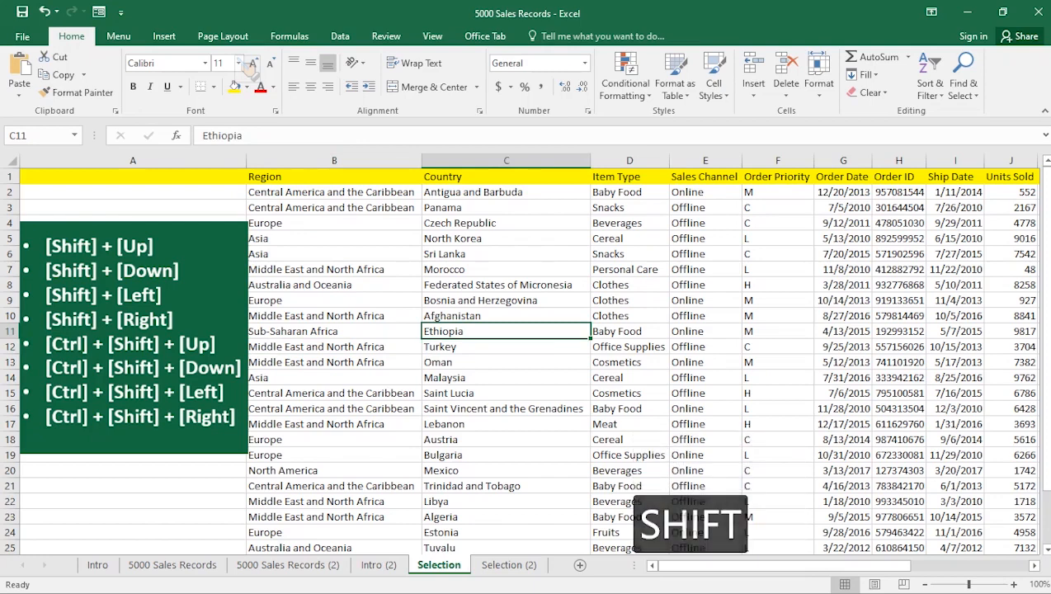
key(shift+Up)
key(shift+Up)
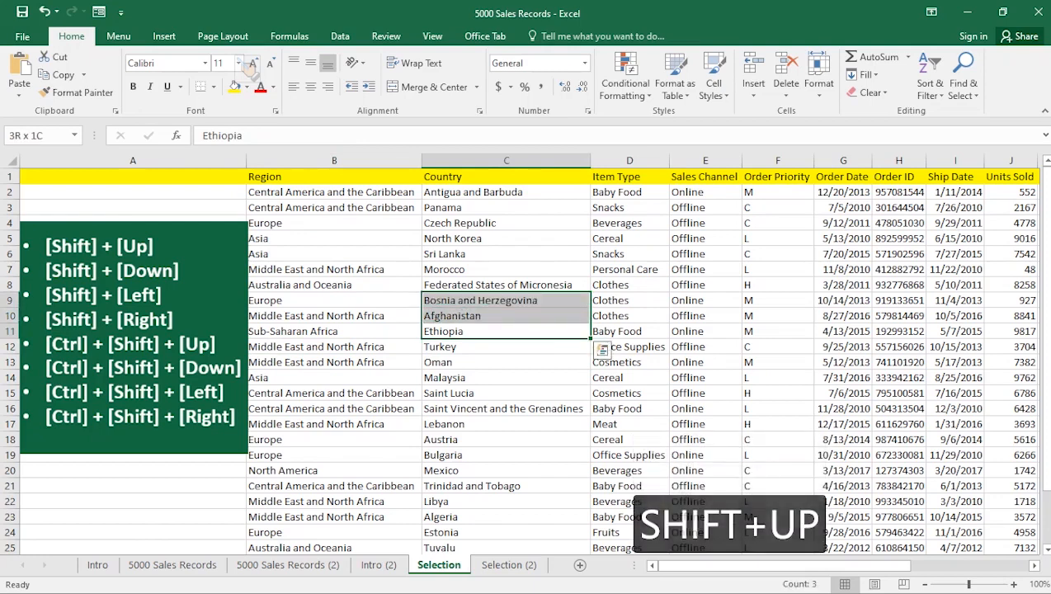
key(shift+Up)
key(shift+Up)
key(shift+Up)
key(shift+Up)
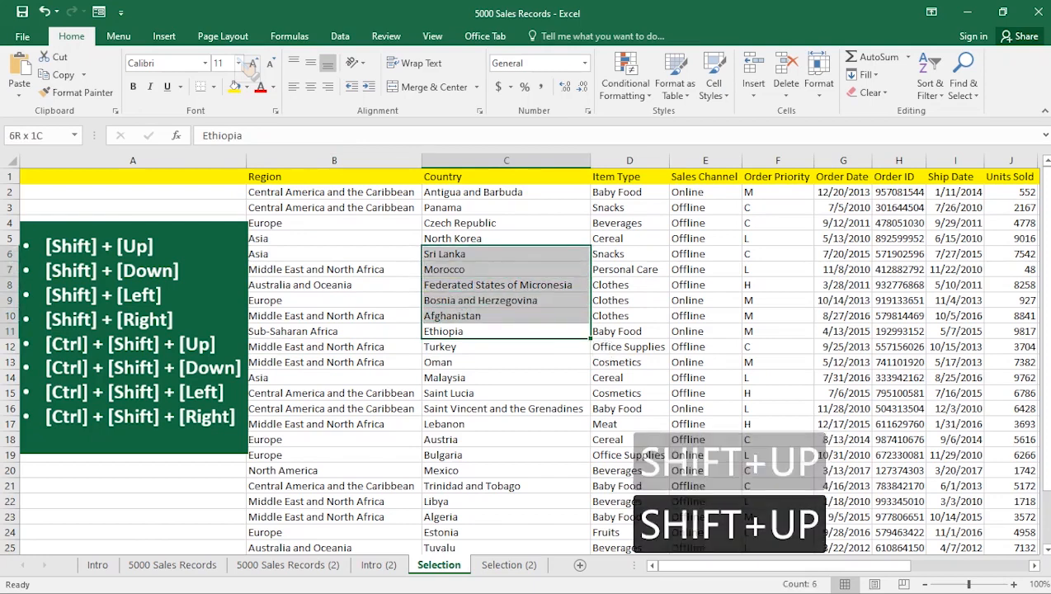
key(shift+Up)
key(shift+Up)
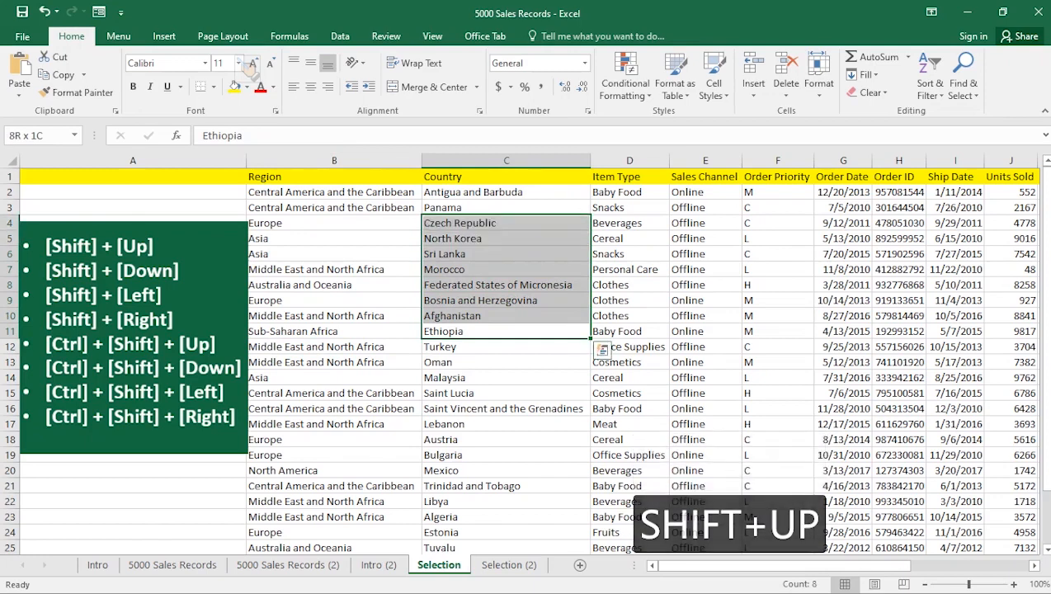
key(shift+Up)
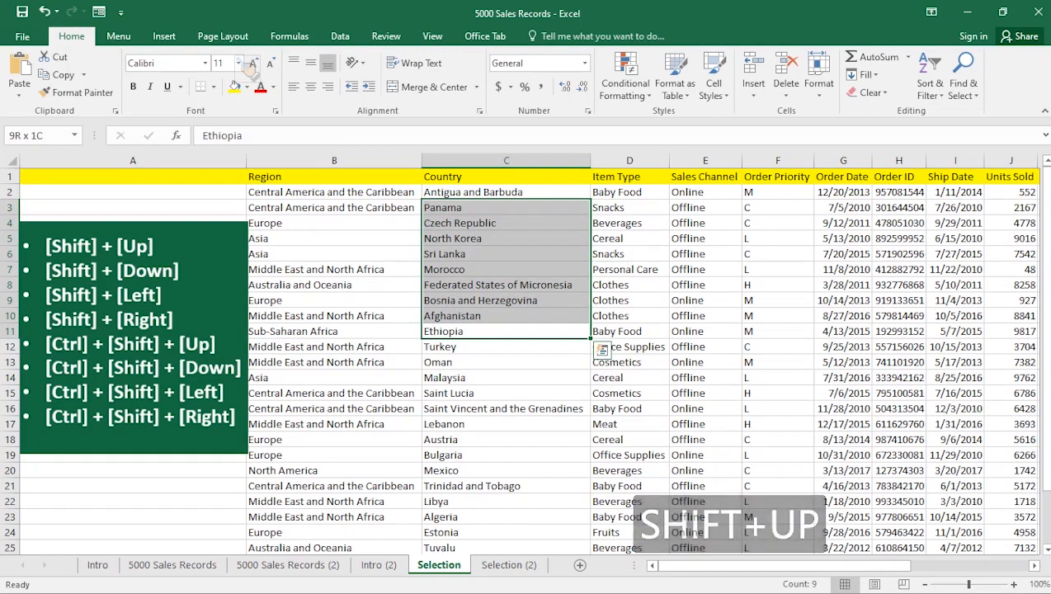
- Extend the selection from C11 downward one row at a time to about row 21
key(shift+Down)
key(shift+Down)
key(shift+Down)
key(shift+Down)
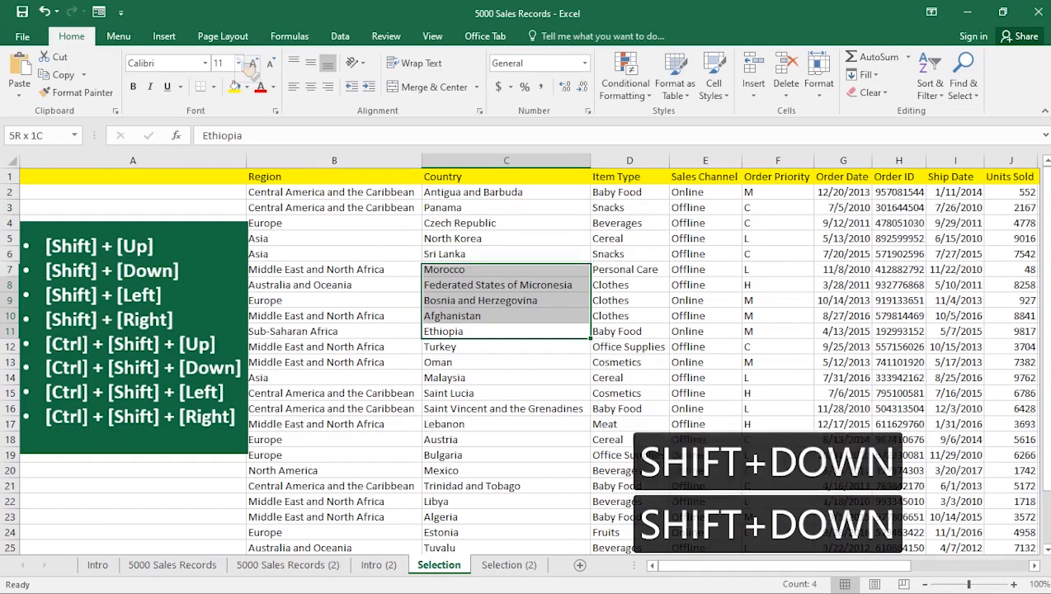
key(shift+Down)
key(shift+Down)
key(shift+Down)
key(shift+Down)
key(shift+Down)
key(shift+Down)
key(shift+Down)
key(shift+Down)
key(shift+Down)
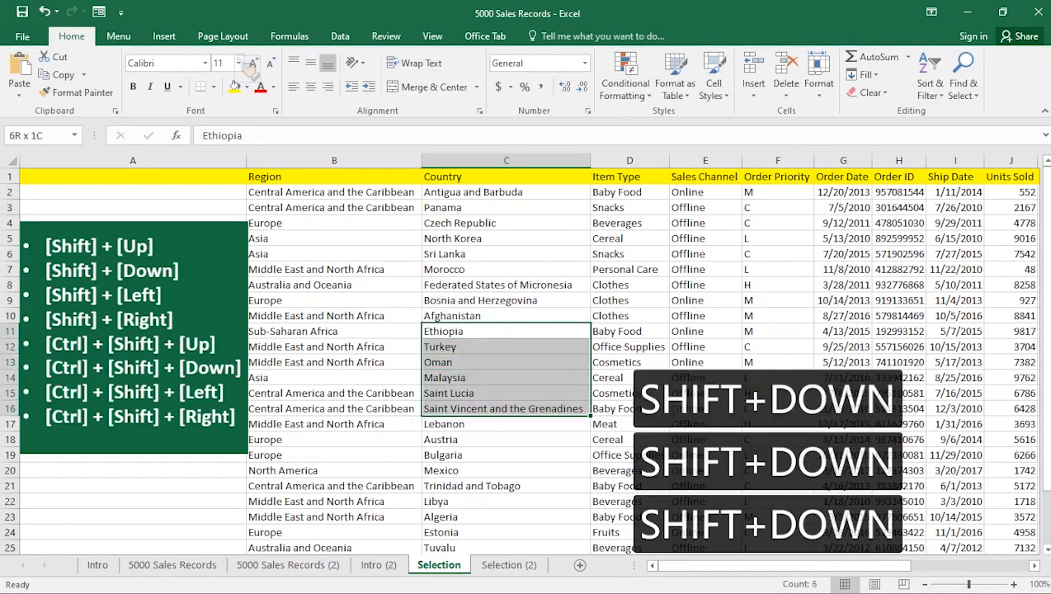
key(shift+Down)
key(shift+Down)
key(shift+Down)
key(shift+Down)
key(shift+Down)
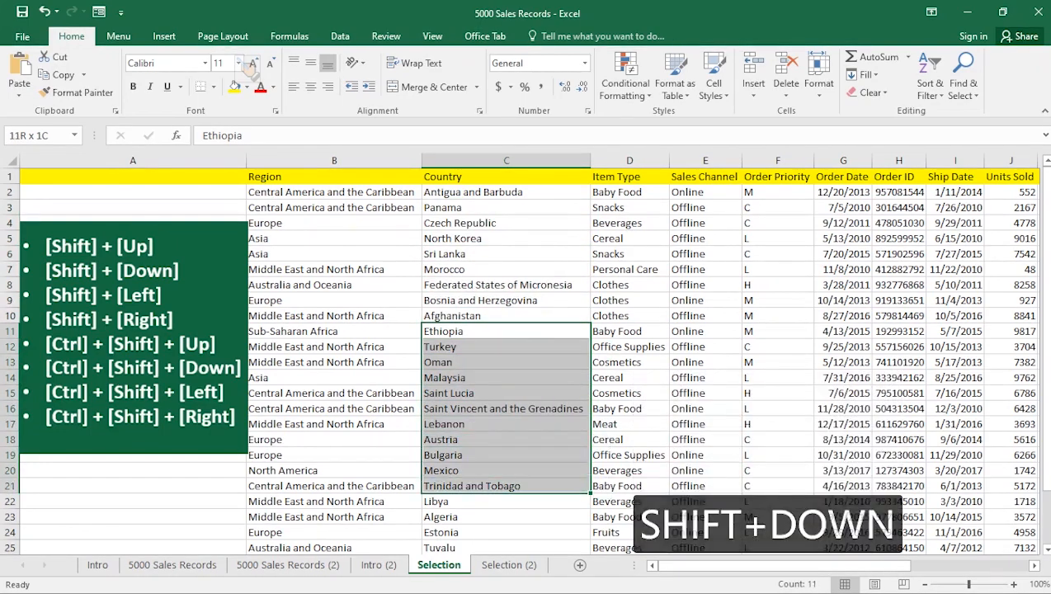
key(shift+Down)
key(shift+Down)
- Shrink the selection row by row back to the single cell C11
key(shift+Up)
key(shift+Up)
key(shift+Up)
key(shift+Up)
key(shift+Up)
key(shift+Up)
key(shift+Up)
key(shift+Up)
key(shift+Up)
key(shift+Up)
key(shift+Up)
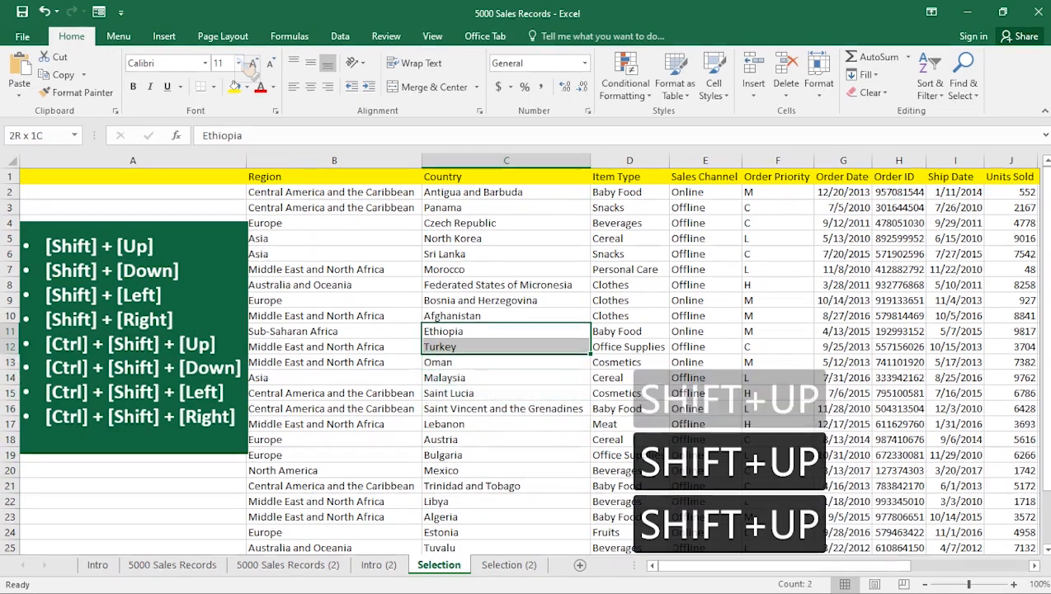
key(shift+Up)
key(shift+Up)
key(shift+Up)
key(shift+Up)
key(shift+Up)
key(shift+Up)
key(shift+Down)
key(shift+Down)
key(shift+Down)
key(shift+Down)
key(shift+Down)
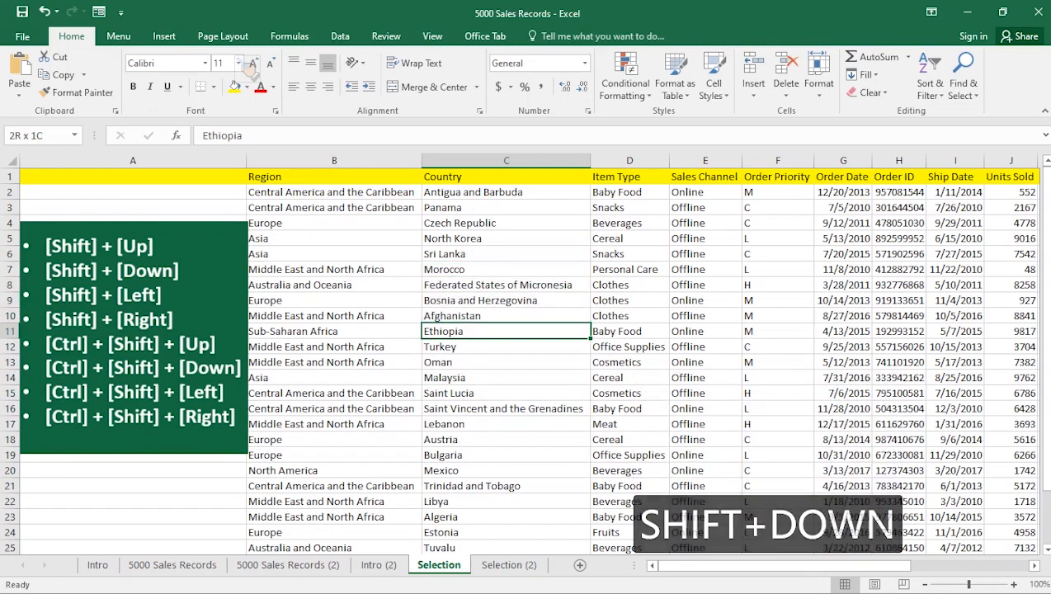
key(shift)
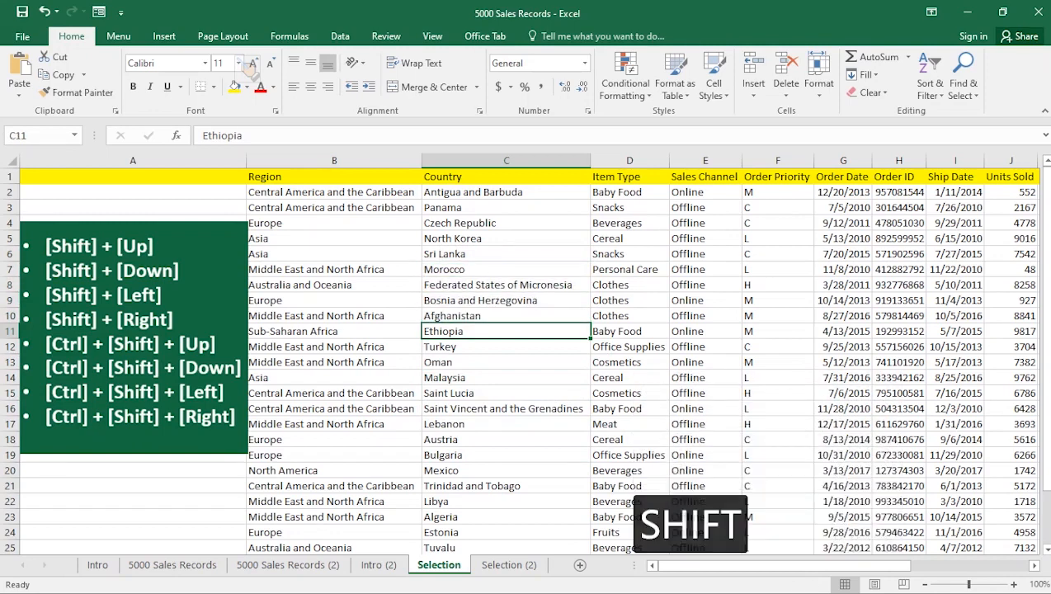
- Extend the selection from C11 rightward one column at a time to G11
key(shift+Right)
key(shift+Right)
key(shift+Right)
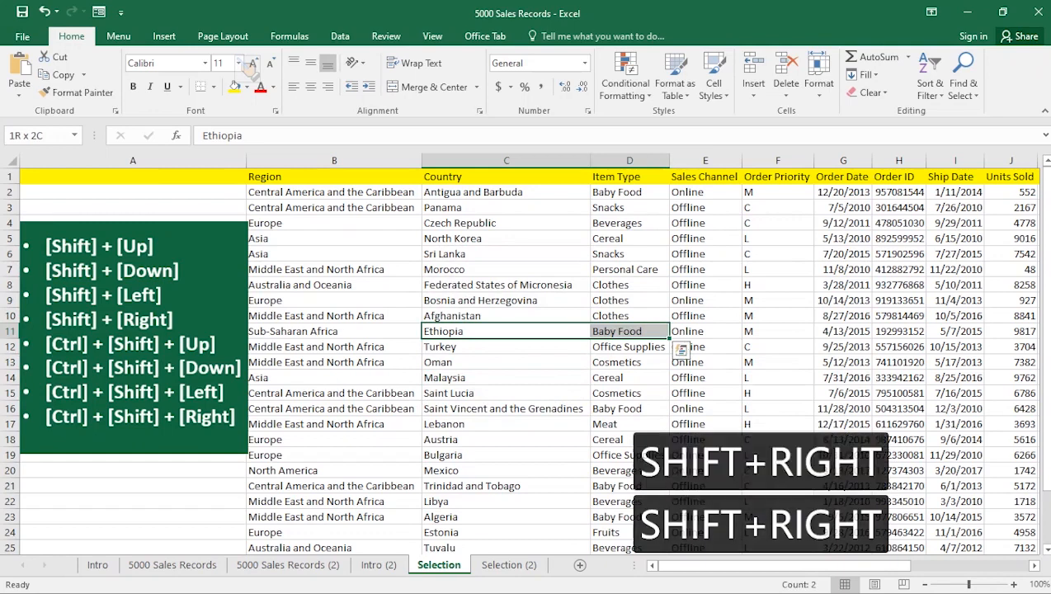
key(shift+Right)
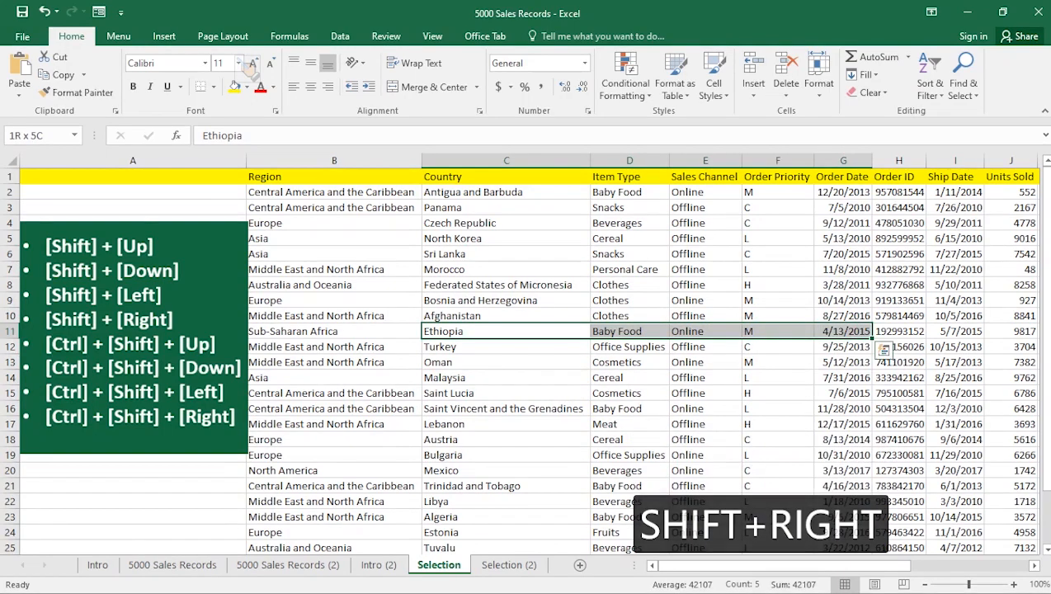
- Shrink the selection leftward to cover B11:C11, then reduce it back to C11
key(shift+Left)
key(shift+Left)
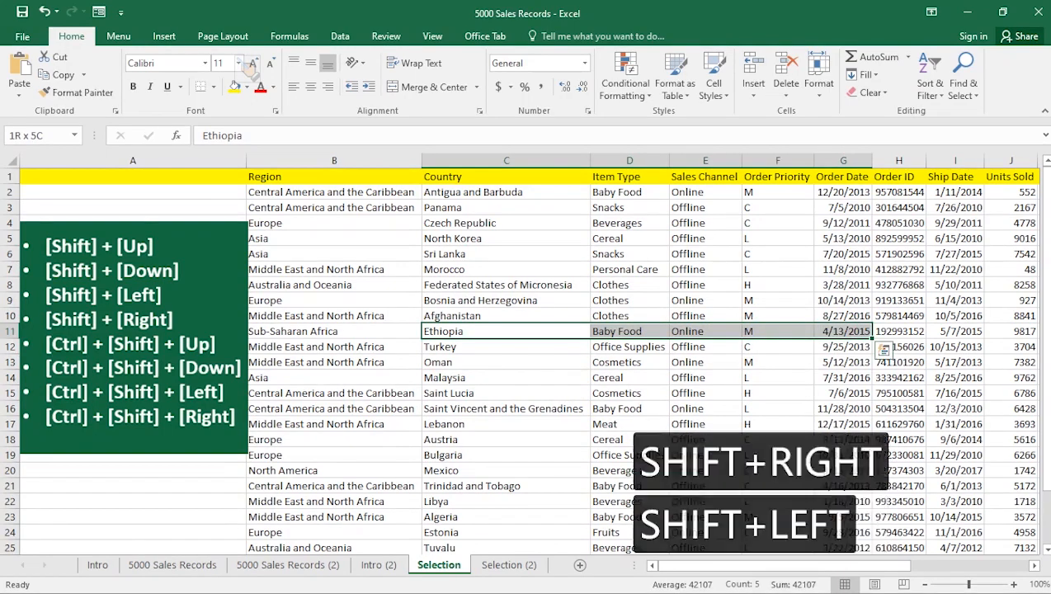
key(shift+Left)
key(shift+Left)
key(shift+Left)
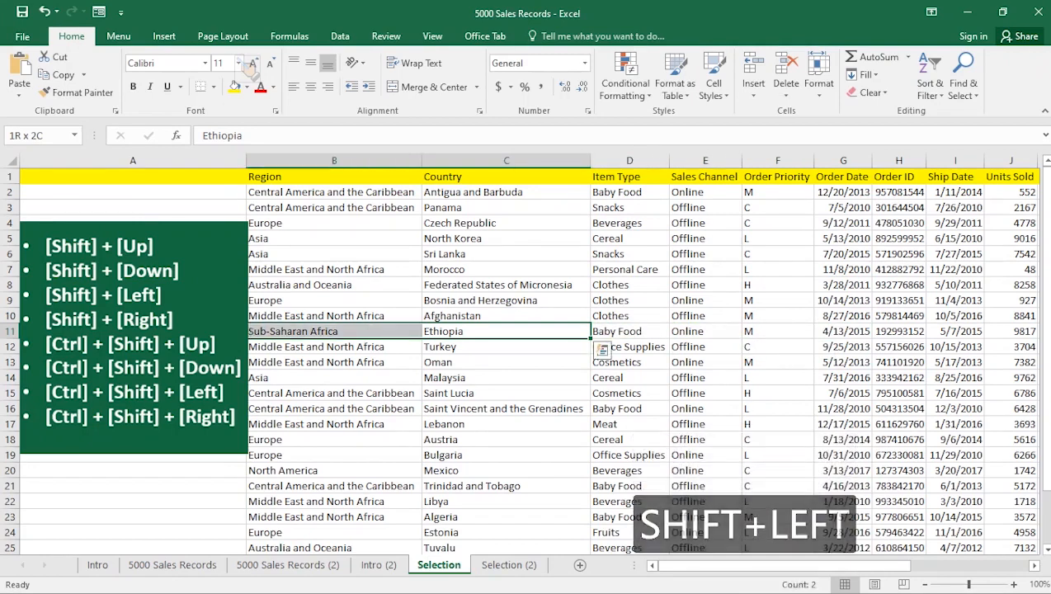
key(shift+Right)
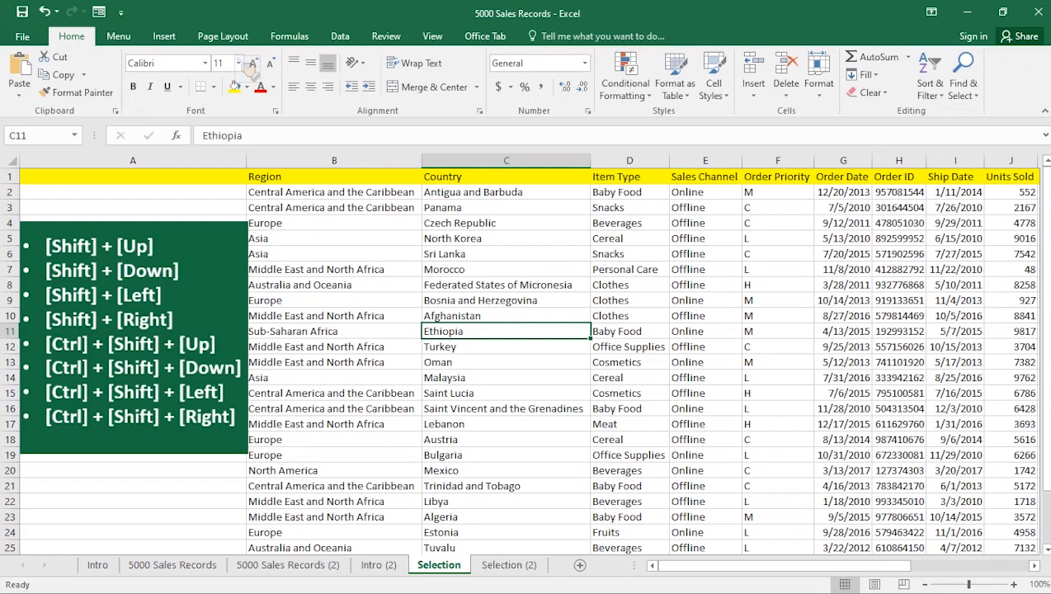
- Select the Order Priority cells up to the header in one jump, first from F11 and again from F15
click(778, 331)
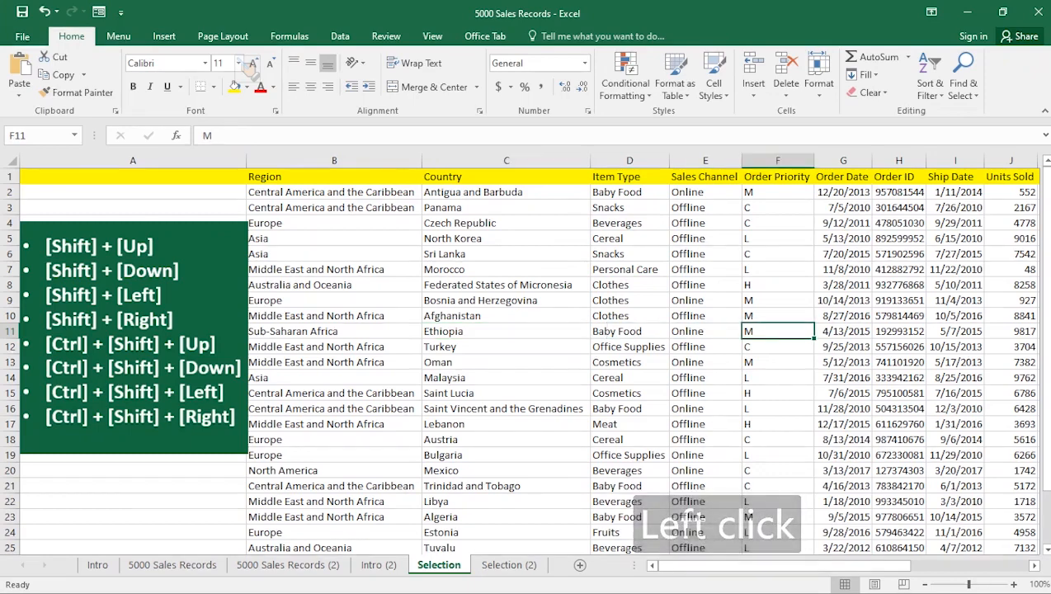
key(ctrl)
key(ctrl+shift)
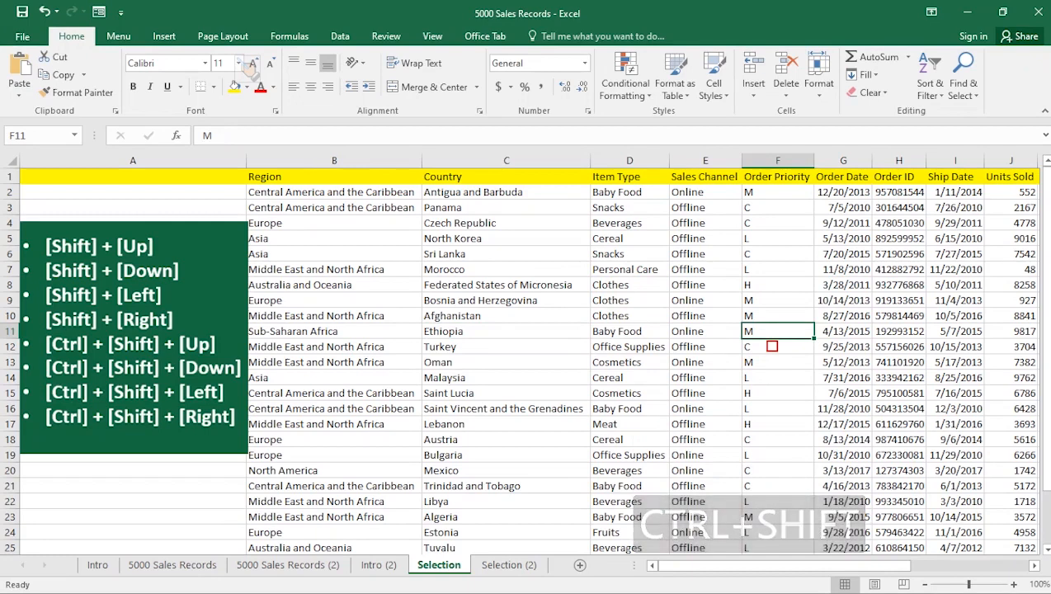
key(ctrl+shift+Up)
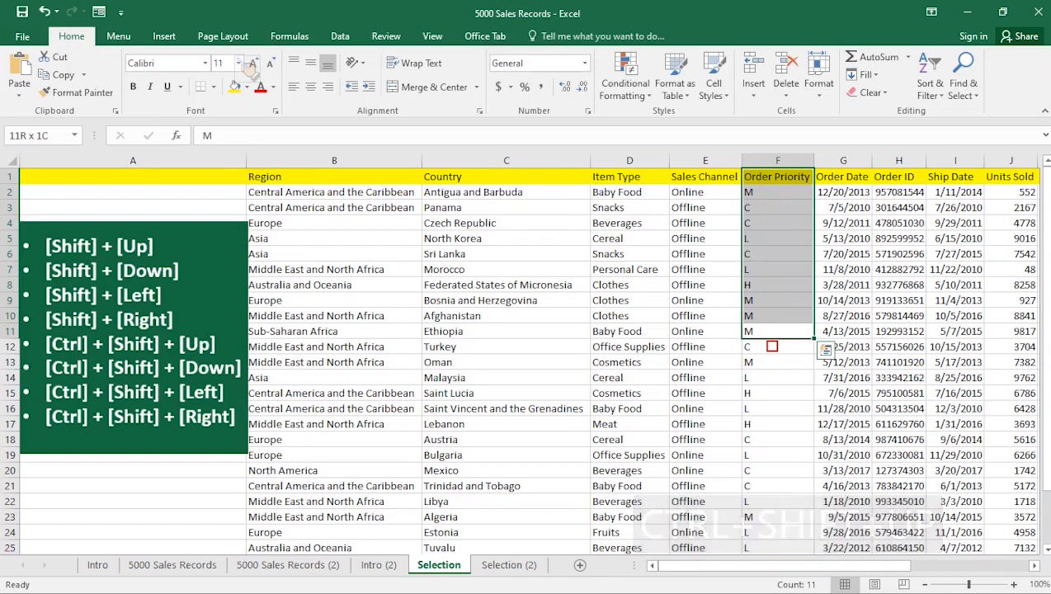
click(777, 393)
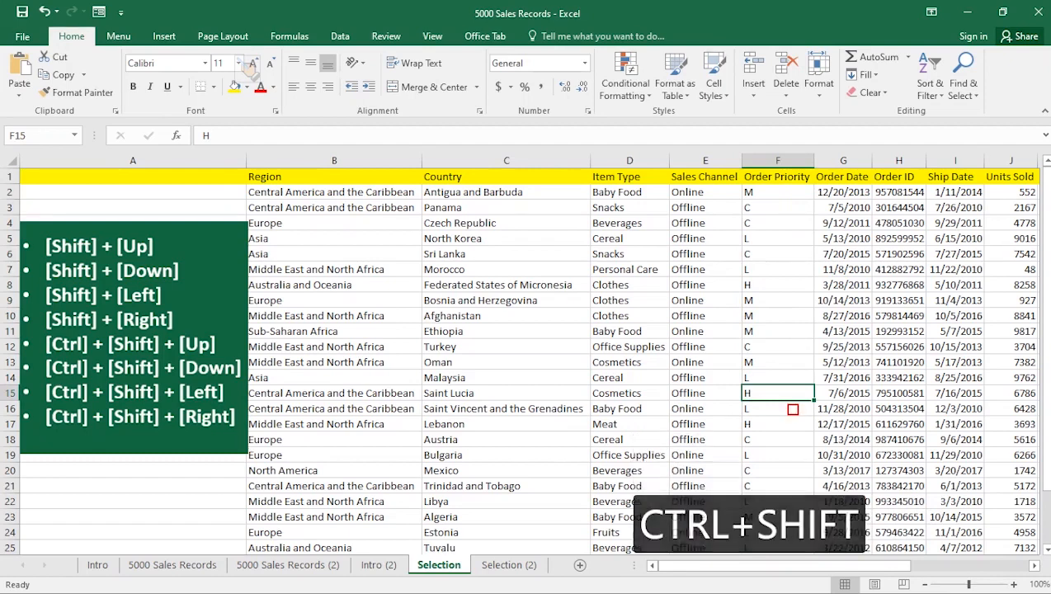
key(ctrl+shift+Up)
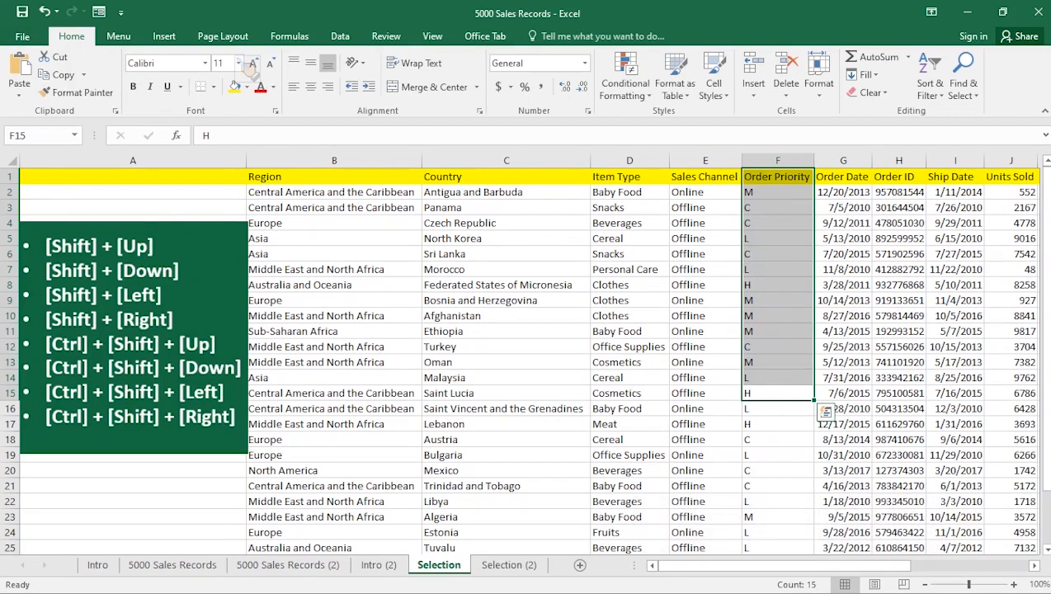
- Select the Sales Channel cells from E15 down to the last data row in one jump
click(705, 392)
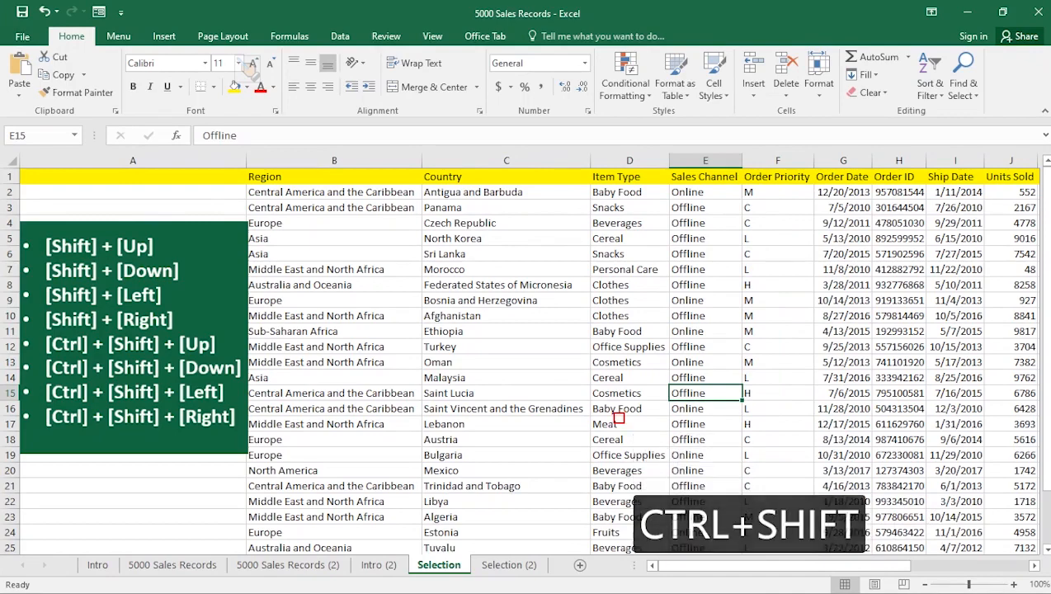
key(ctrl+shift+Down)
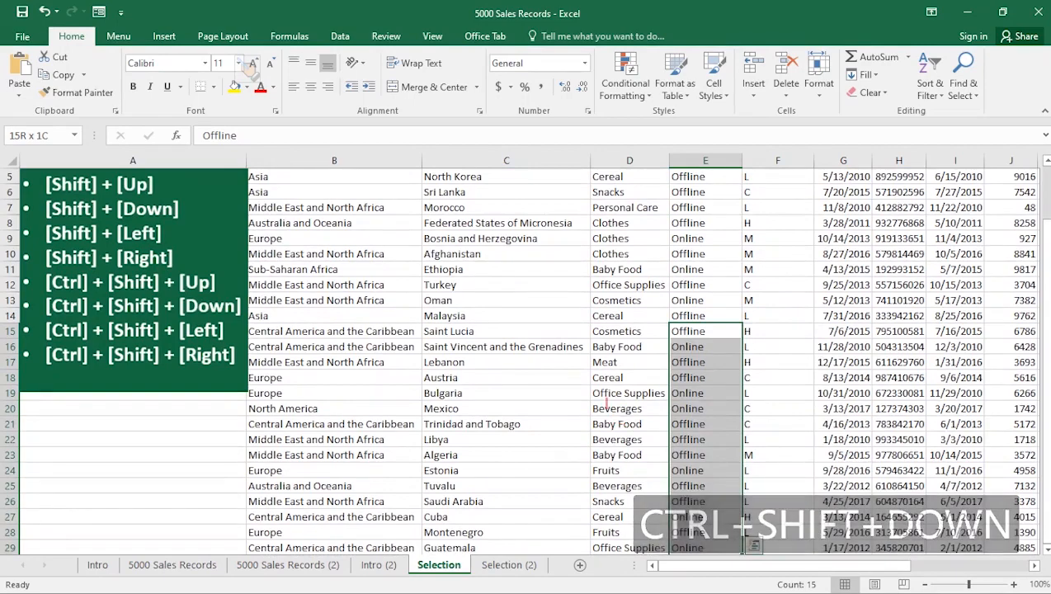
scroll(612, 410, down, 3)
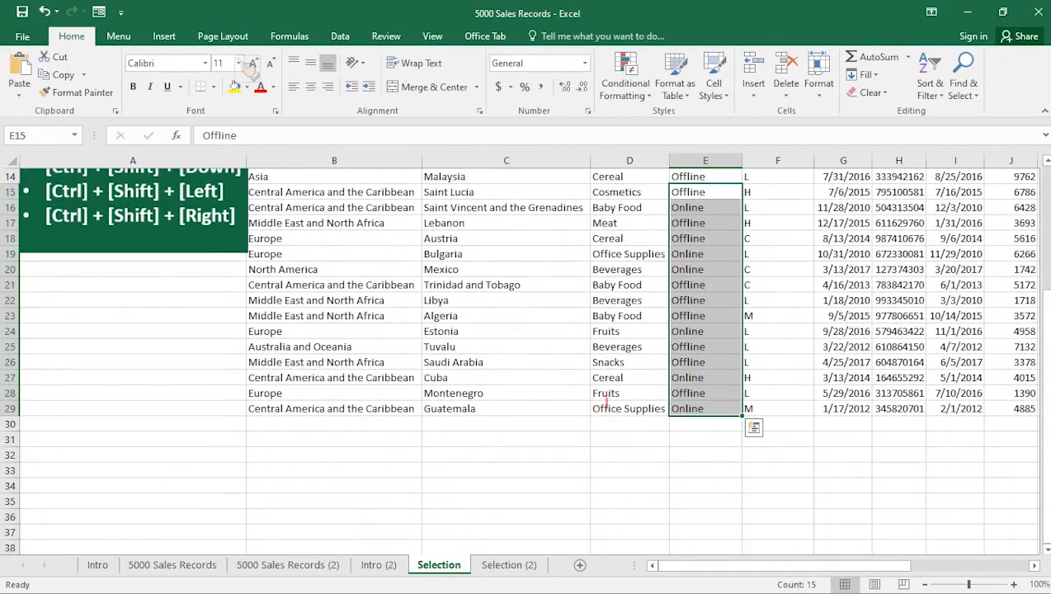
scroll(466, 256, up, 2)
- Select the Country cells from C12 down to the last data row, then collapse back to C12
click(464, 242)
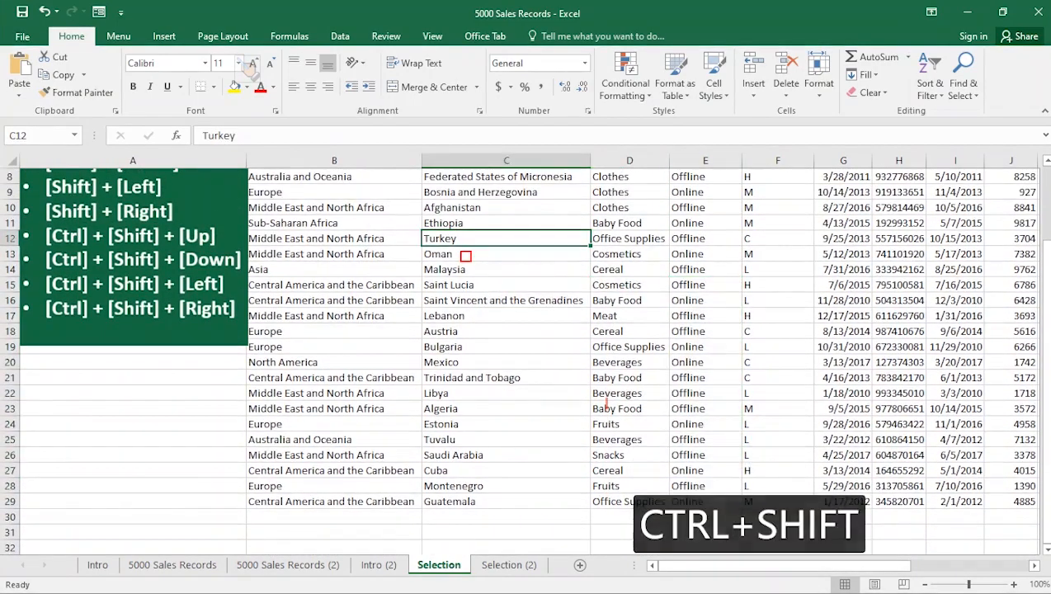
key(ctrl+shift+Down)
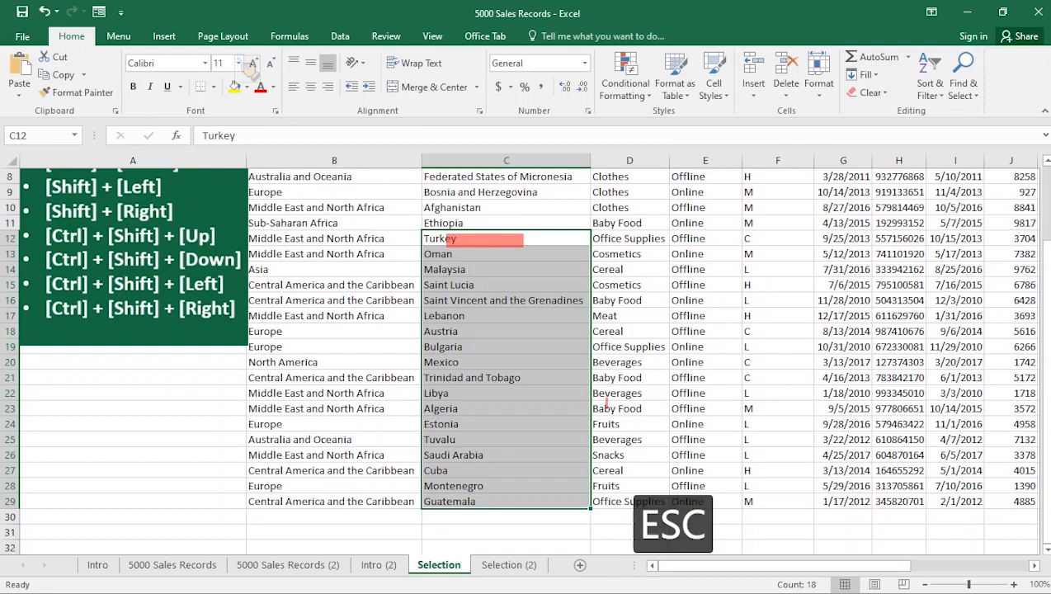
click(479, 239)
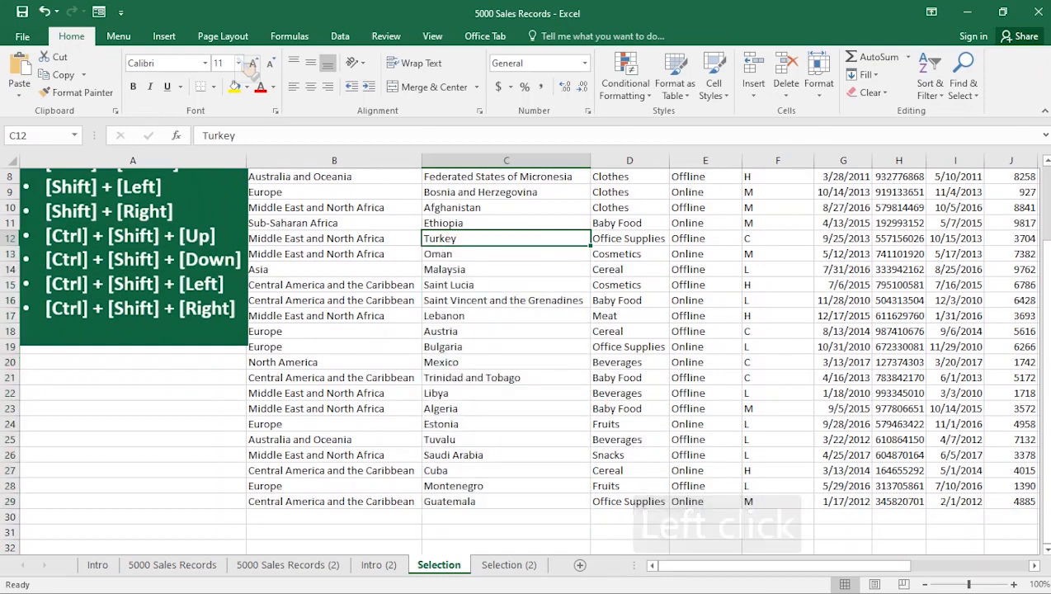
- Select row 14 from F14 rightward to the last data column in one jump
click(777, 269)
key(ctrl)
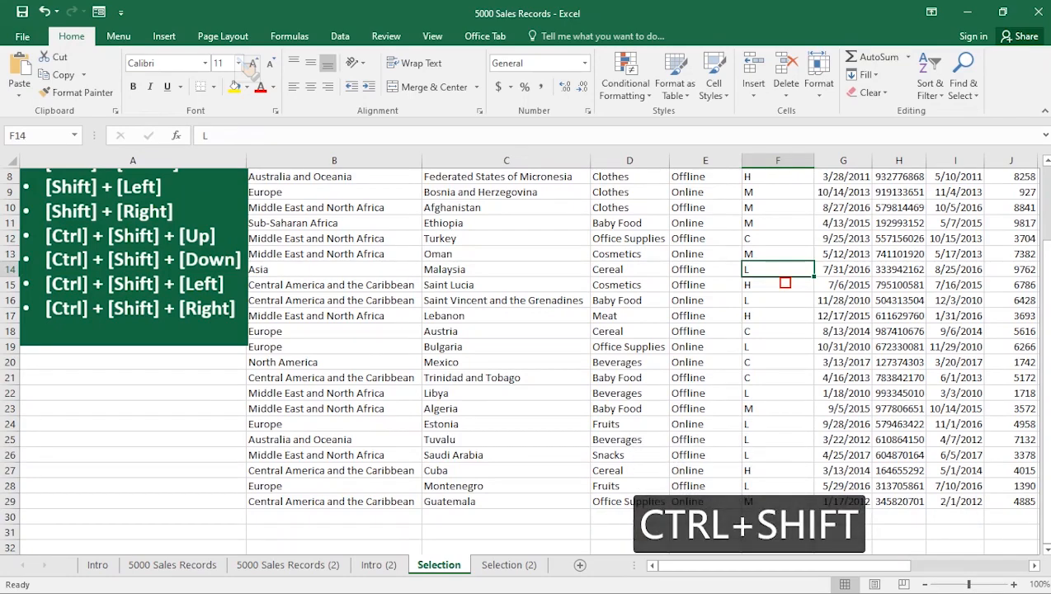
key(ctrl+shift+Right)
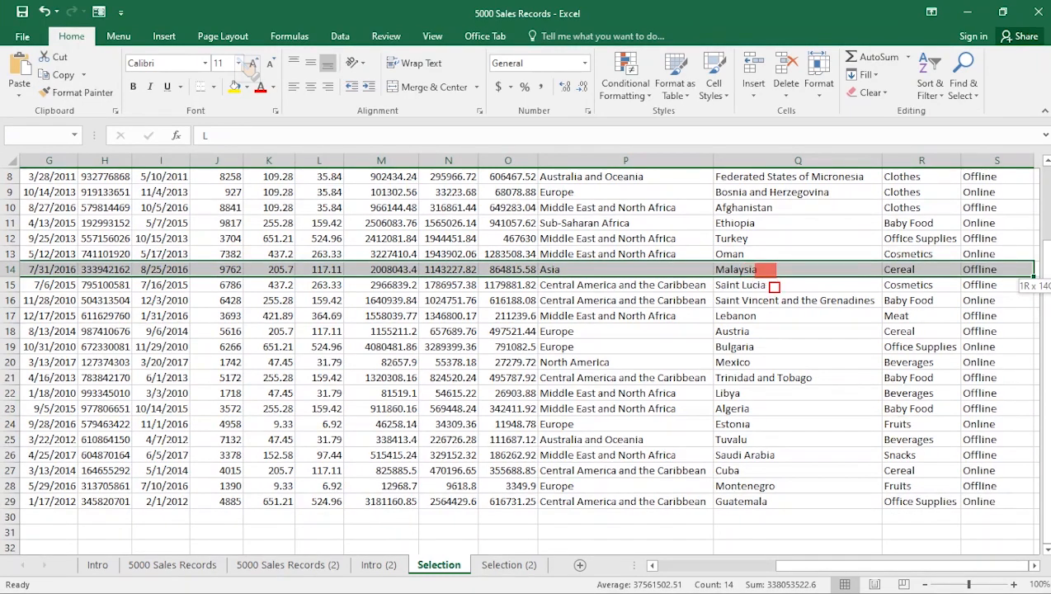
key(Escape)
key(Escape)
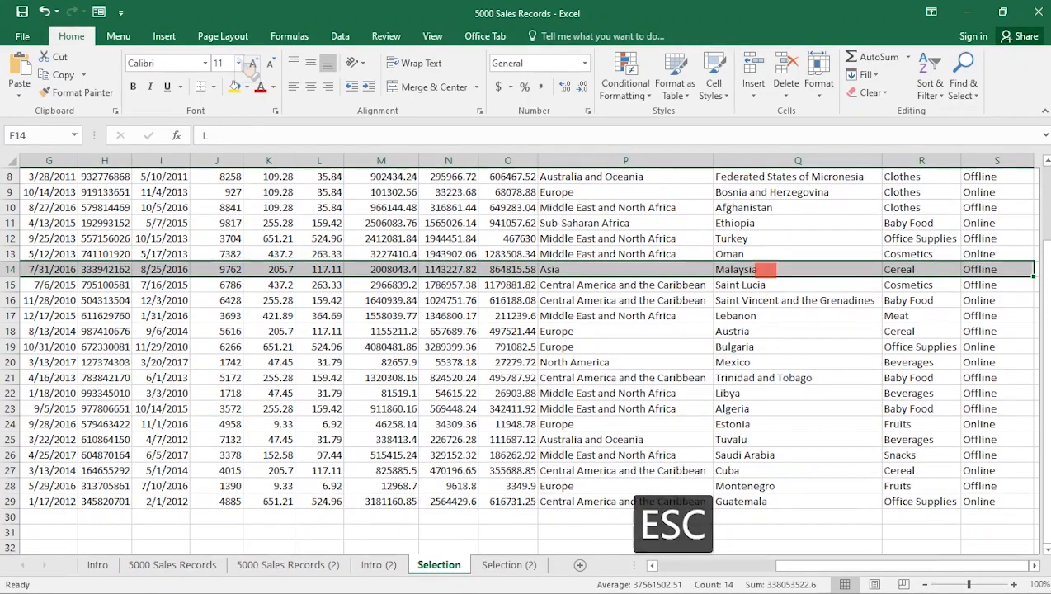
- Select row 20 from E20 leftward to the Region column in one jump
click(765, 269)
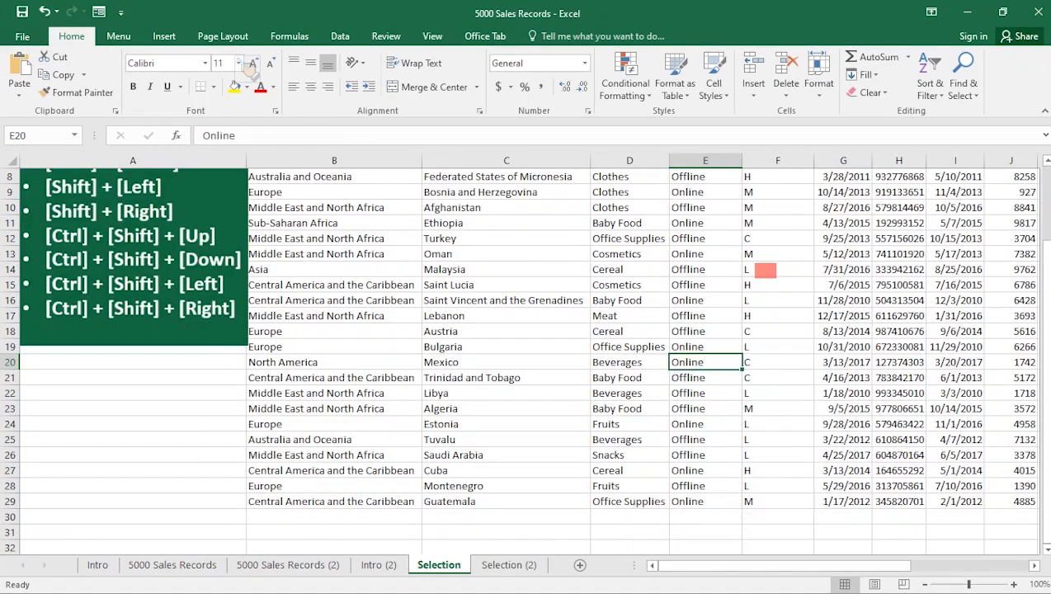
key(ctrl)
key(shift)
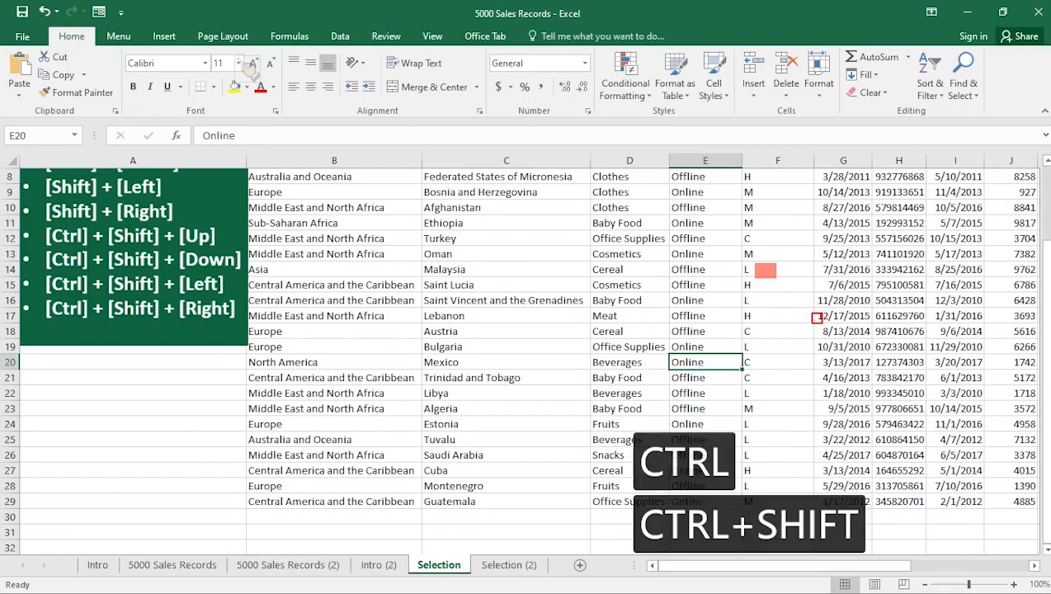
key(ctrl+shift+Left)
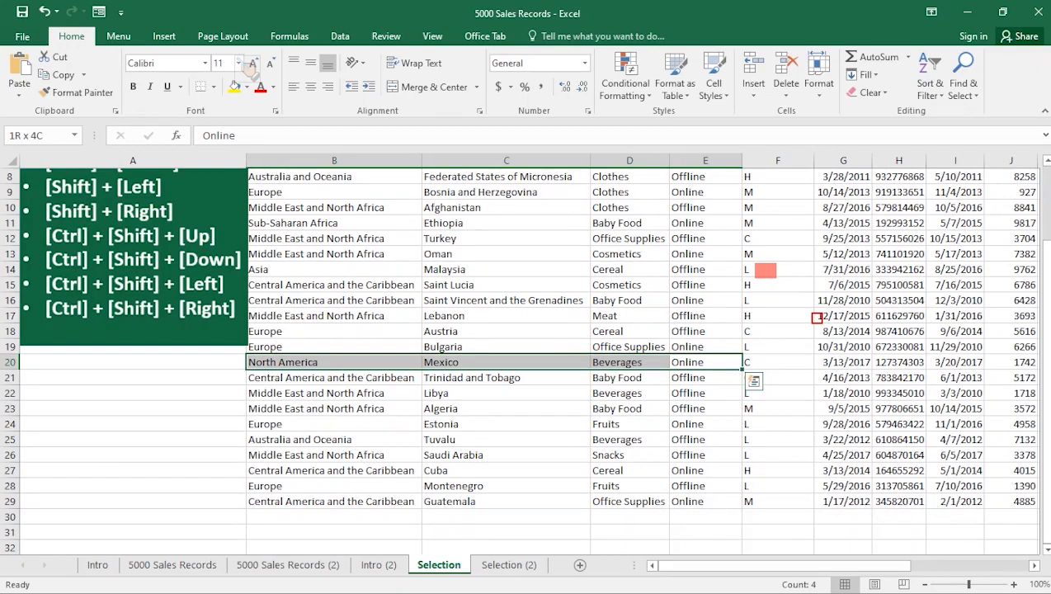
- Starting at E17, extend the selection one cell up, right and down to cover E17 and F17
click(701, 316)
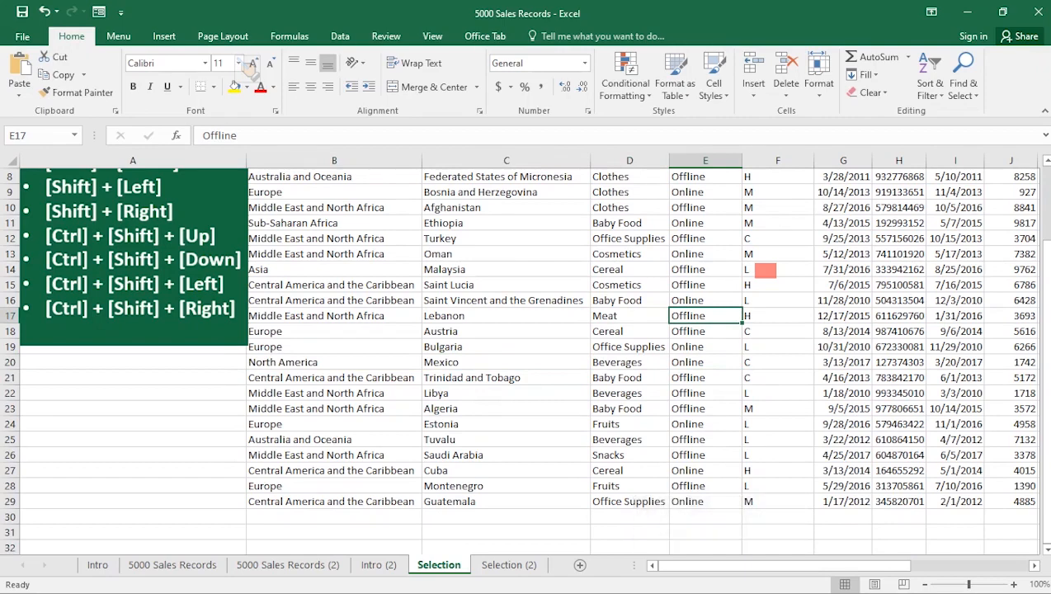
scroll(523, 355, up, 2)
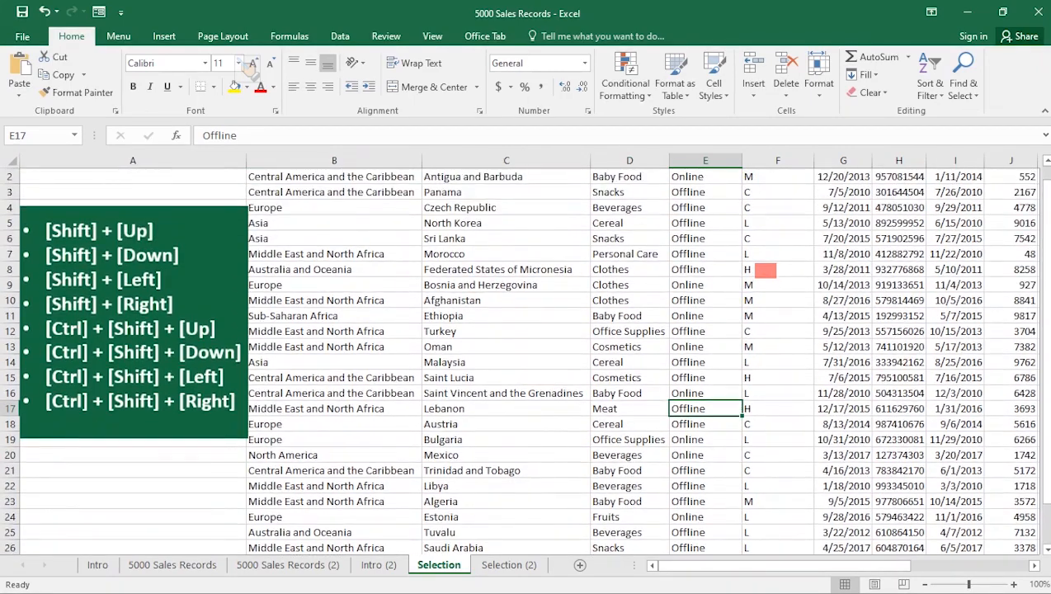
key(shift+Up)
key(shift+Right)
key(shift+Down)
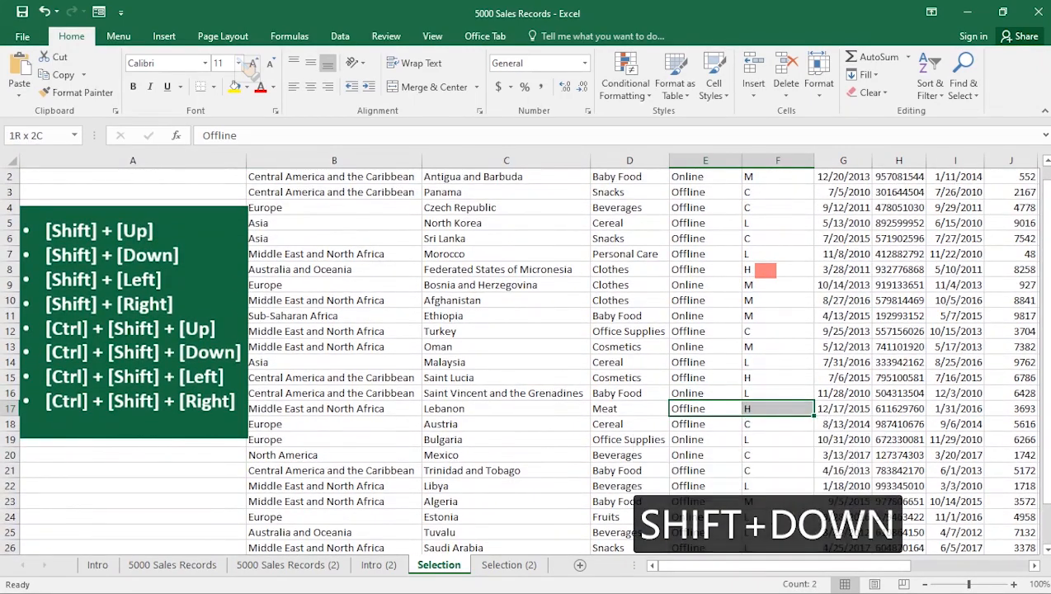
- Adjust the selection cell by cell leftward, downward and upward to cover the Item Type and Sales Channel cells
key(shift+Left)
key(shift+Down)
key(shift+Left)
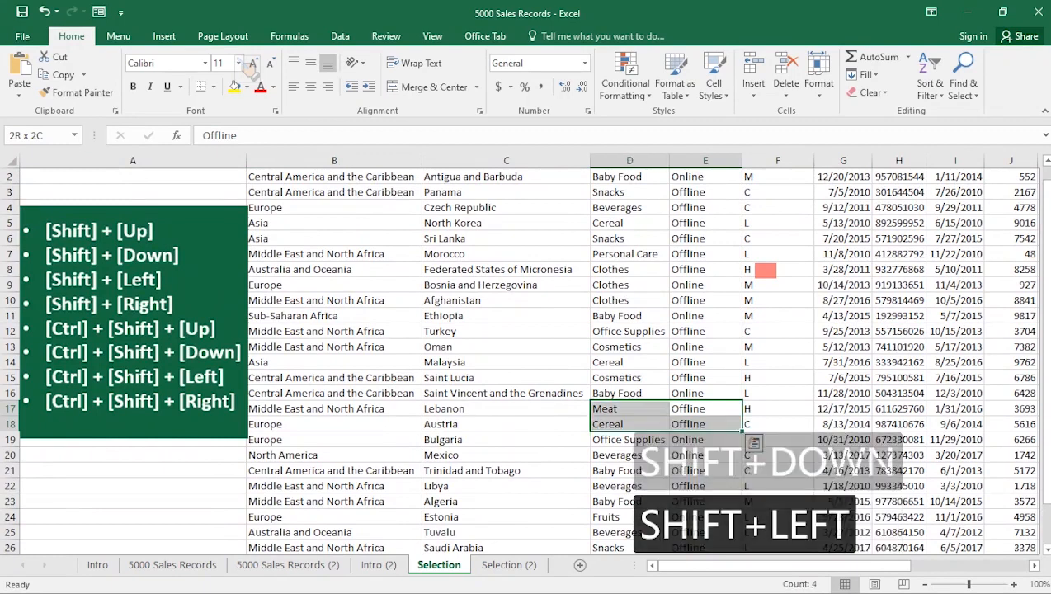
key(shift+Up)
key(shift+Up)
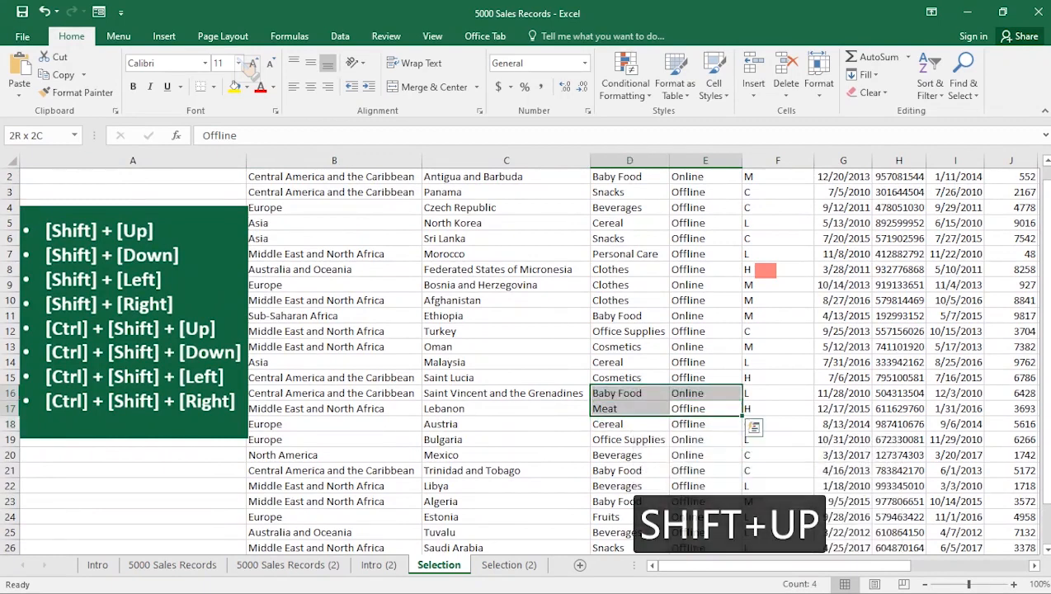
key(shift+Right)
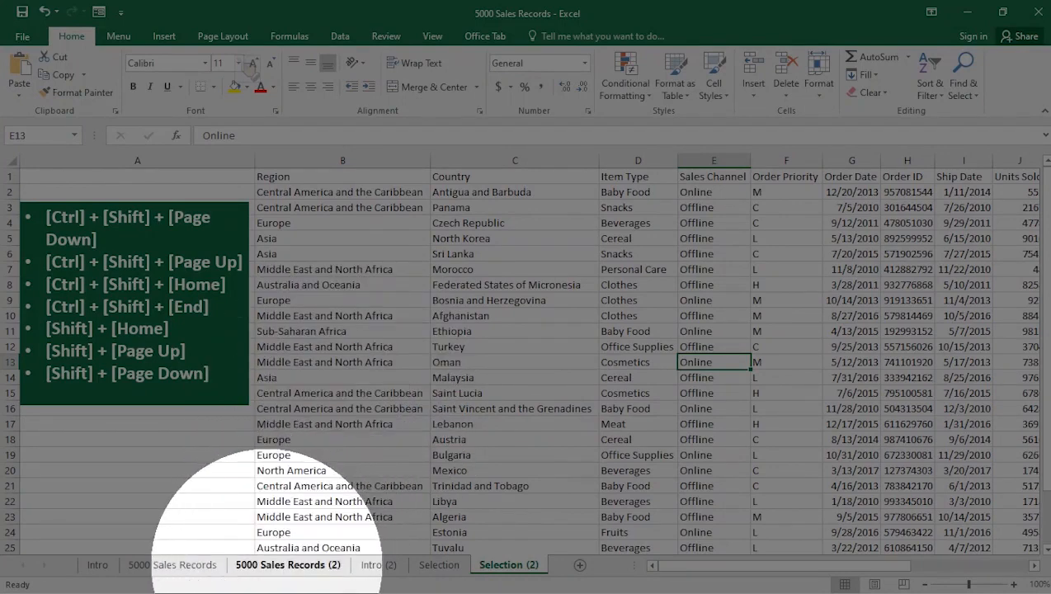
- Open the 5000 Sales Records (2) sheet and group the following sheets rightward one at a time through Selection (2)
click(288, 565)
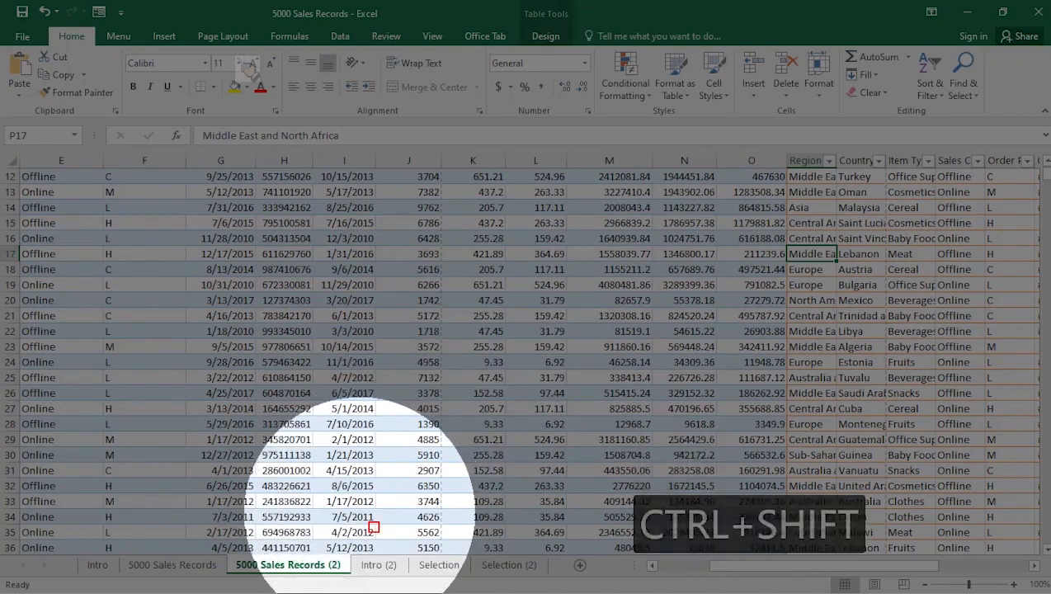
key(ctrl+shift+Page_Down)
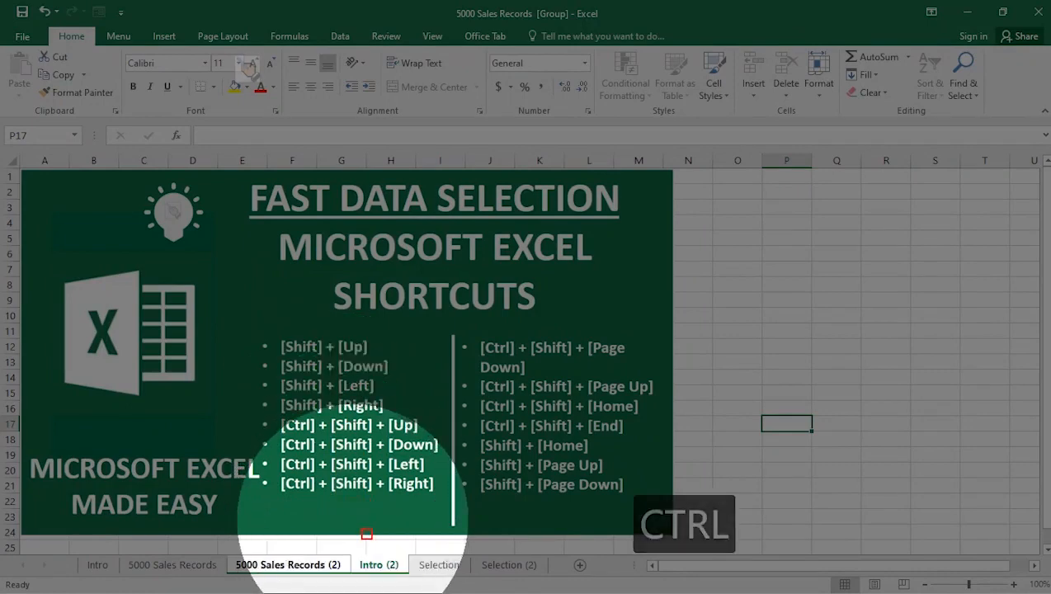
key(ctrl+shift+Page_Down)
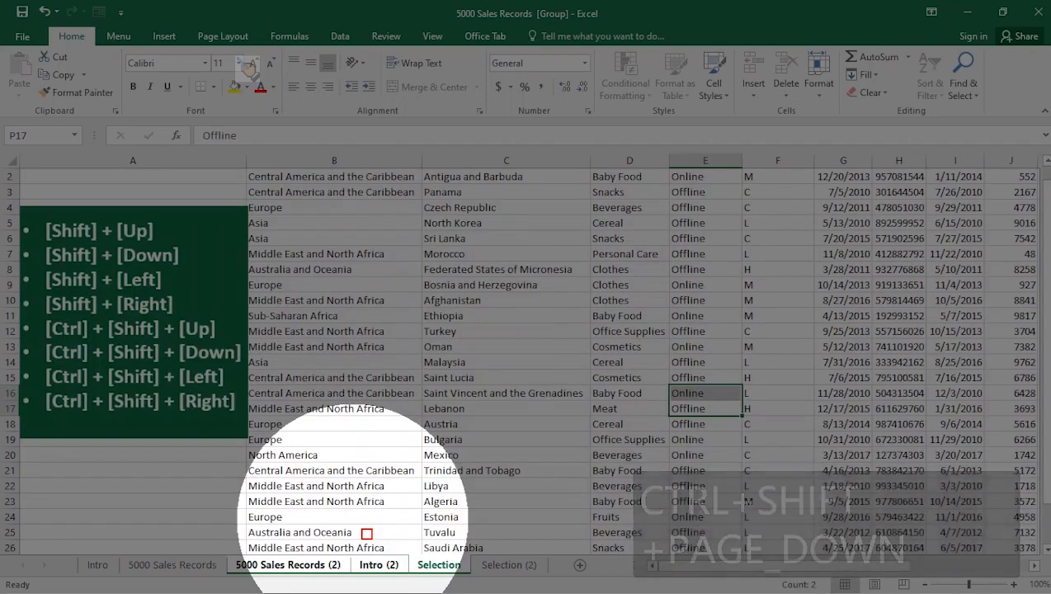
key(ctrl+shift+Page_Down)
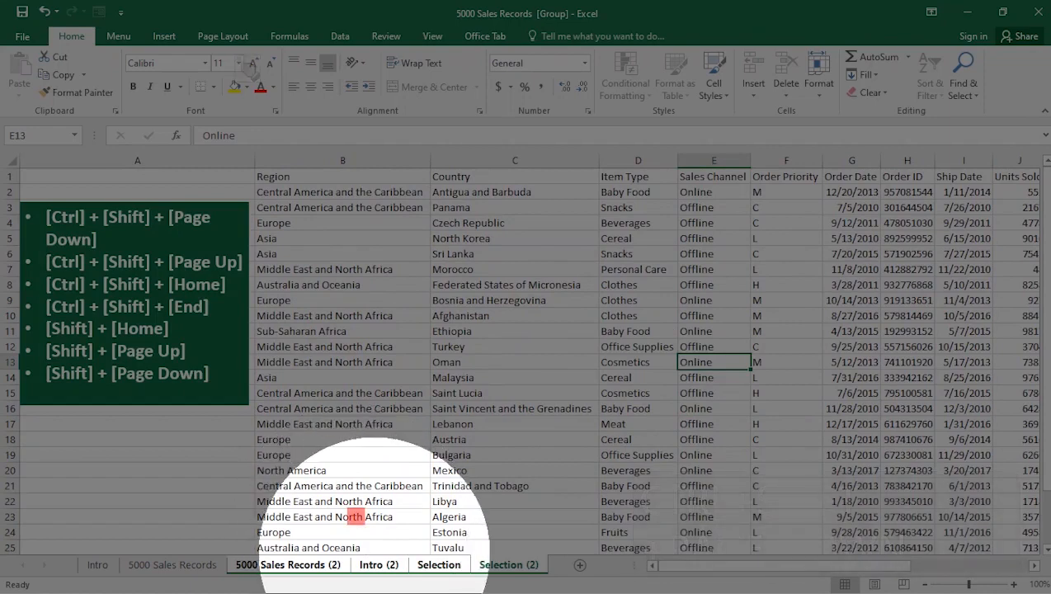
- Ungroup the sheets, then from Intro (2) group the sheets leftward one at a time through 5000 Sales Records
right_click(376, 564)
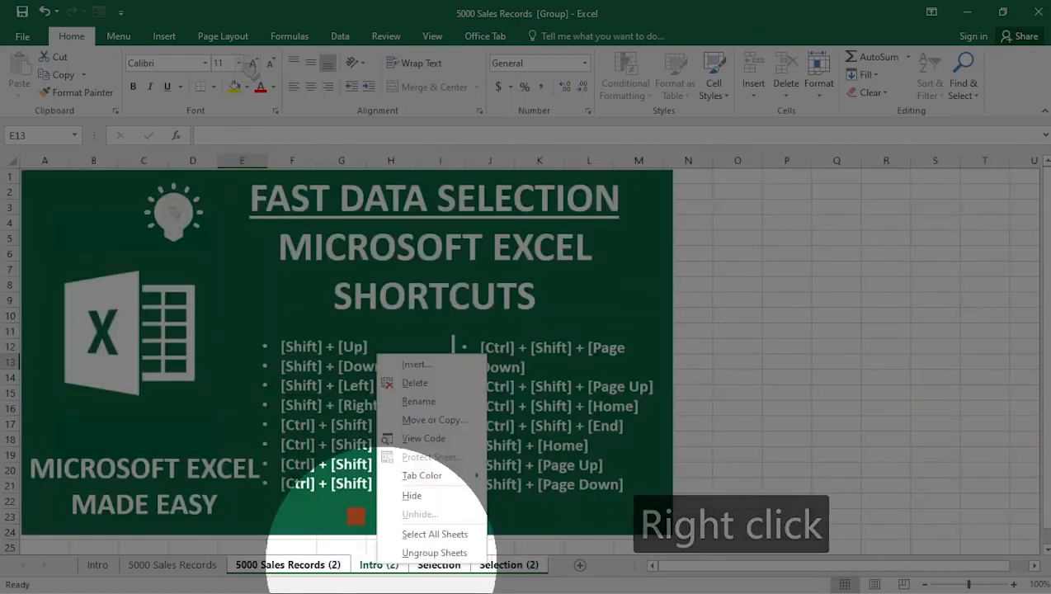
click(425, 553)
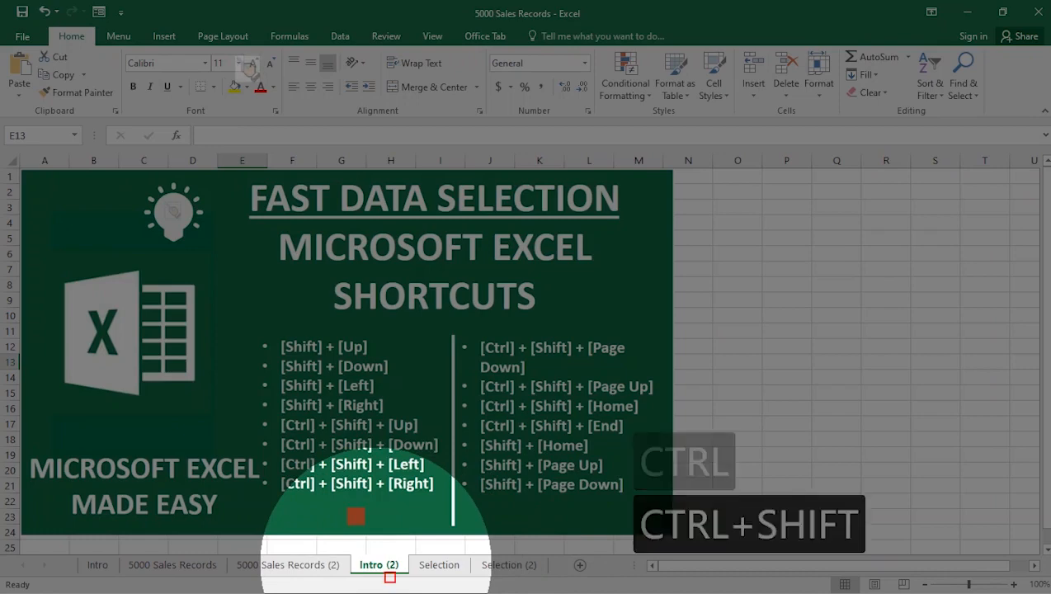
key(ctrl+shift+Page_Up)
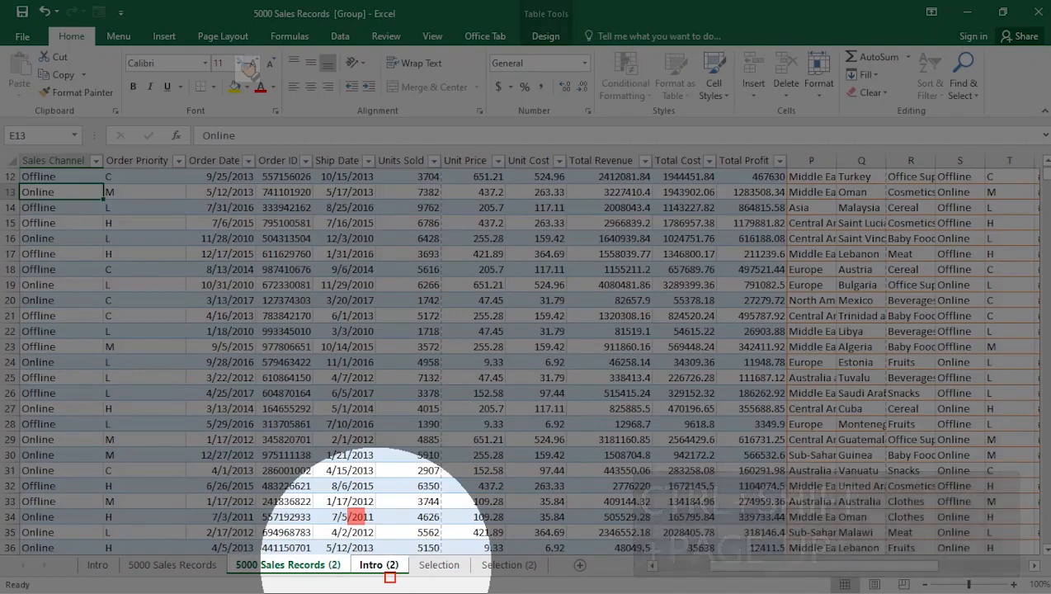
key(ctrl+shift+Page_Up)
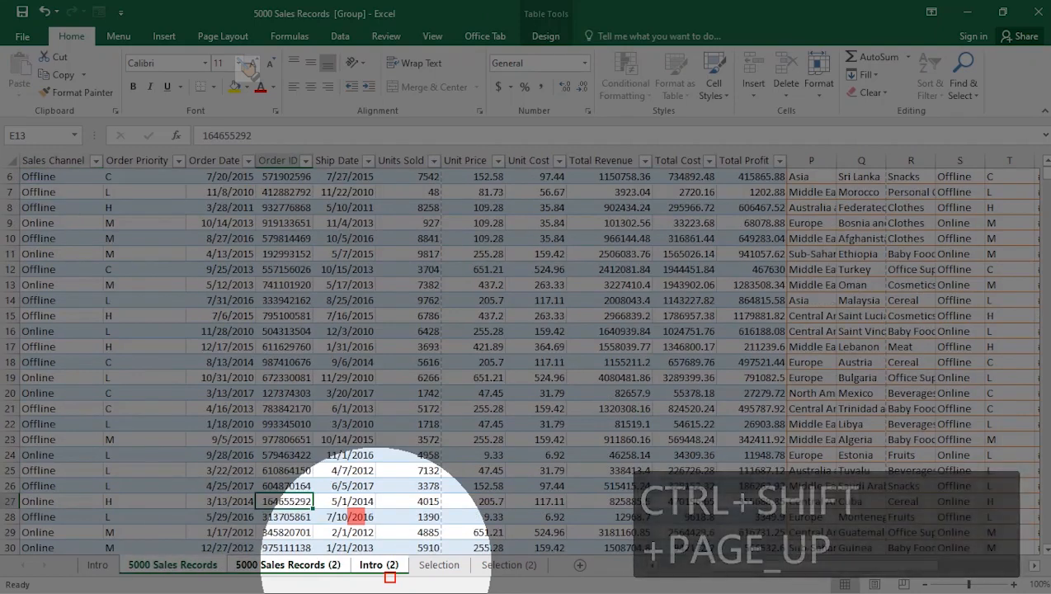
- Extend the sheet group from Intro (2) rightward through Selection (2)
click(378, 565)
key(ctrl+shift+Page_Down)
key(ctrl+shift+Page_Down)
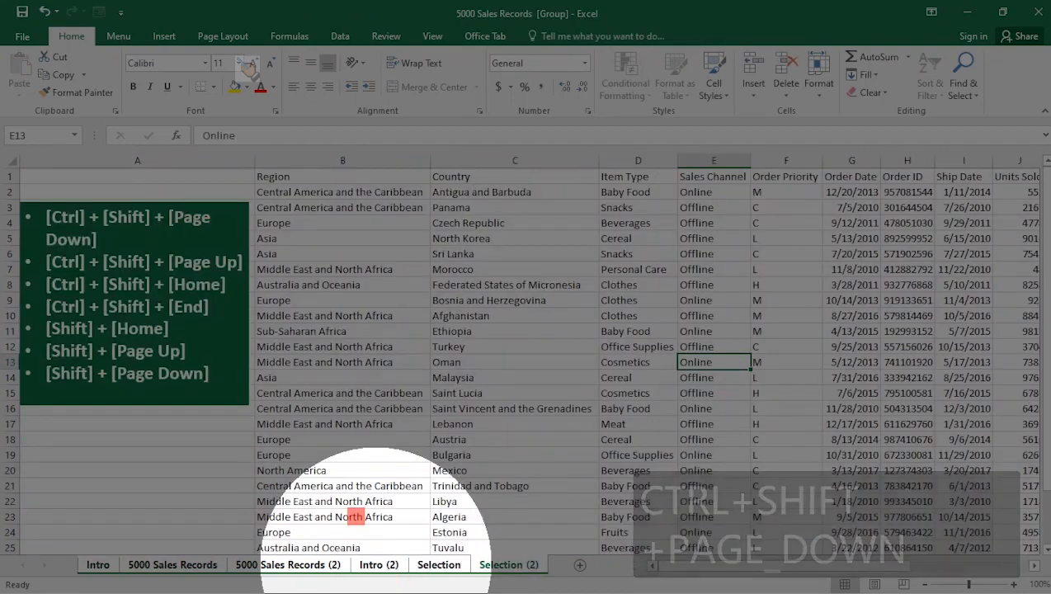
- Ungroup all sheets and switch to the Selection (2) sheet
key(Escape)
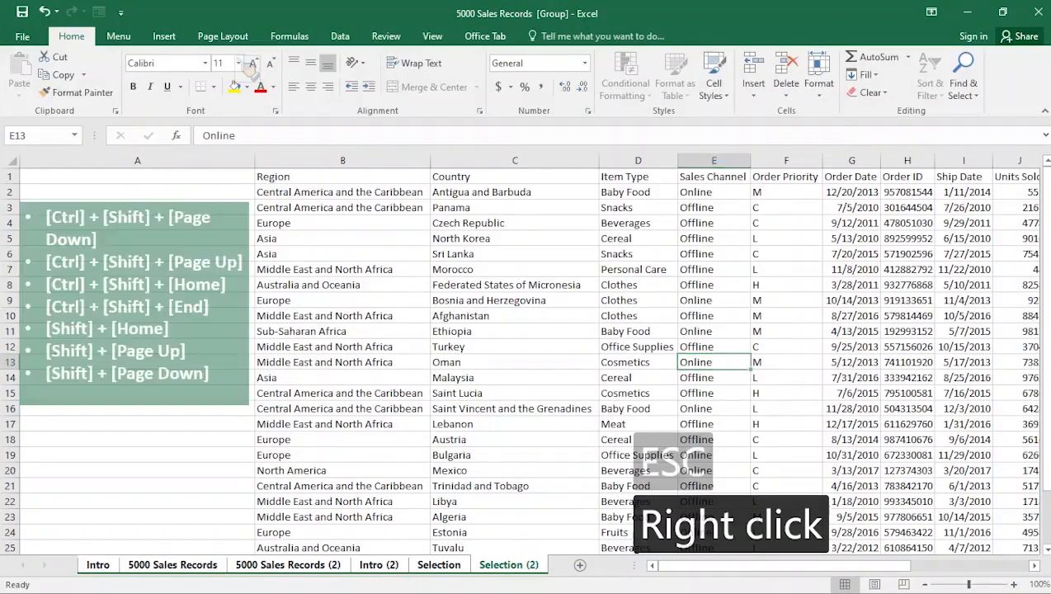
right_click(378, 563)
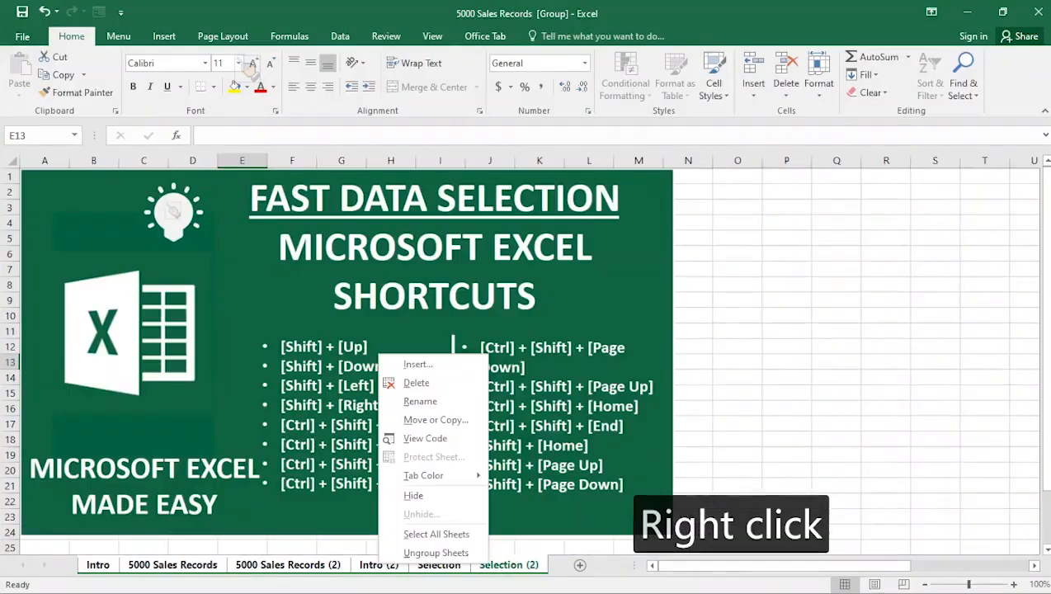
click(436, 552)
click(508, 565)
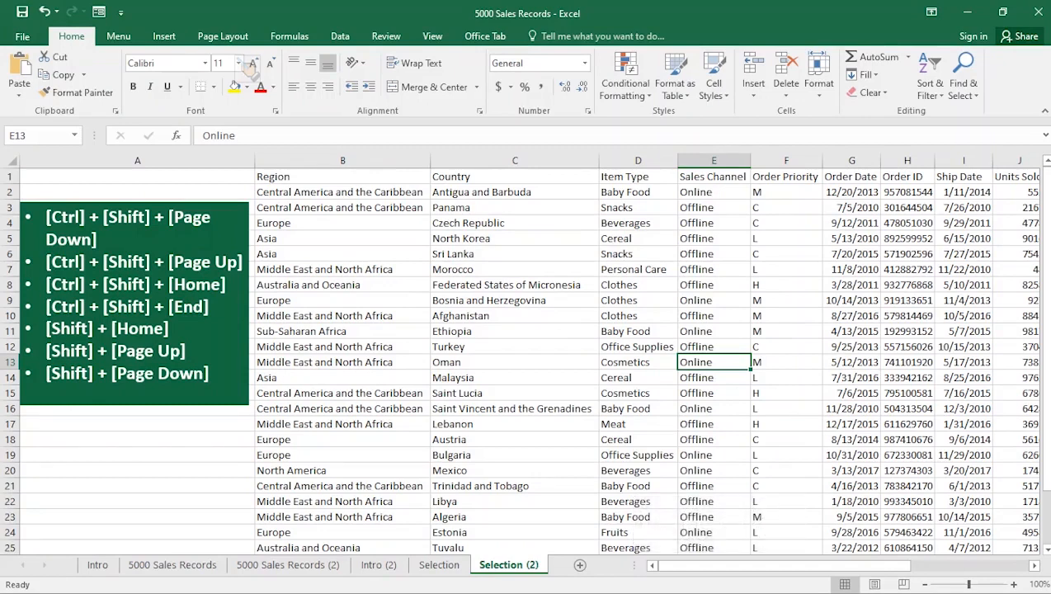
- Select everything from C15 back to cell A1 in one jump
click(495, 393)
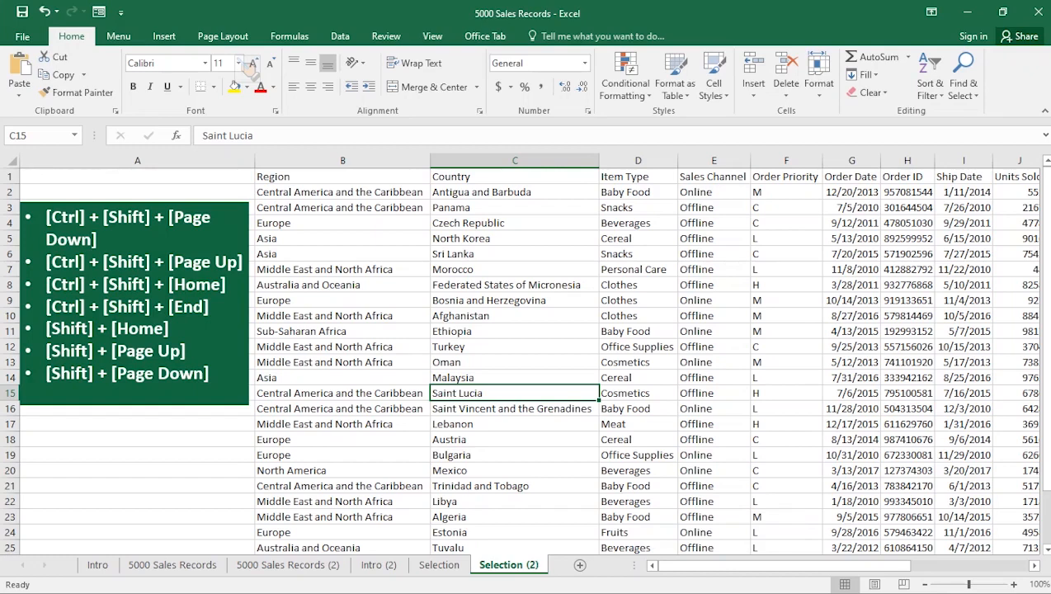
key(ctrl+shift+Home)
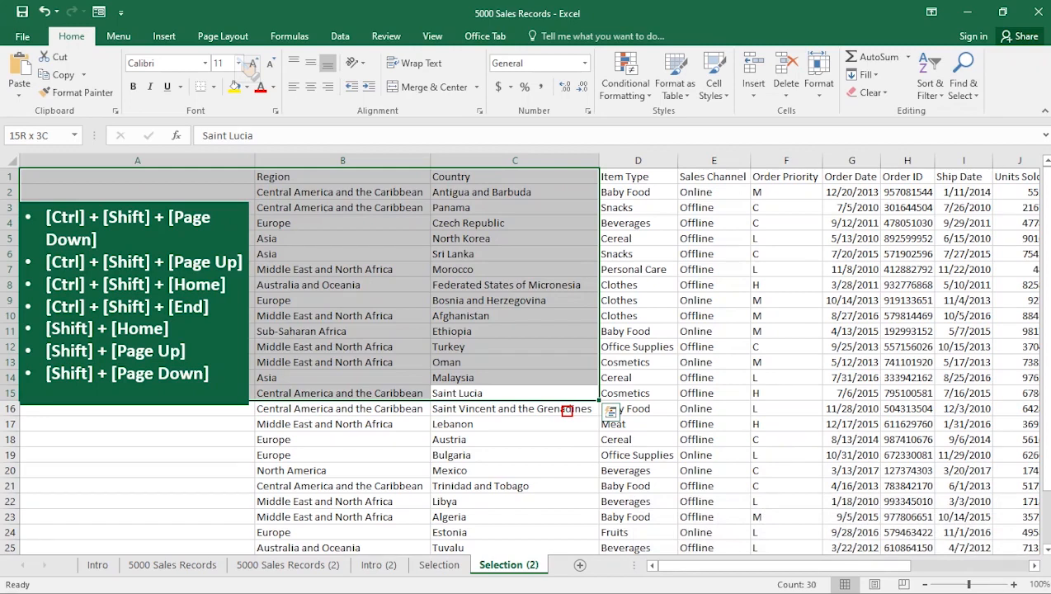
- Select everything from F18 back to cell A1 in one jump
click(785, 439)
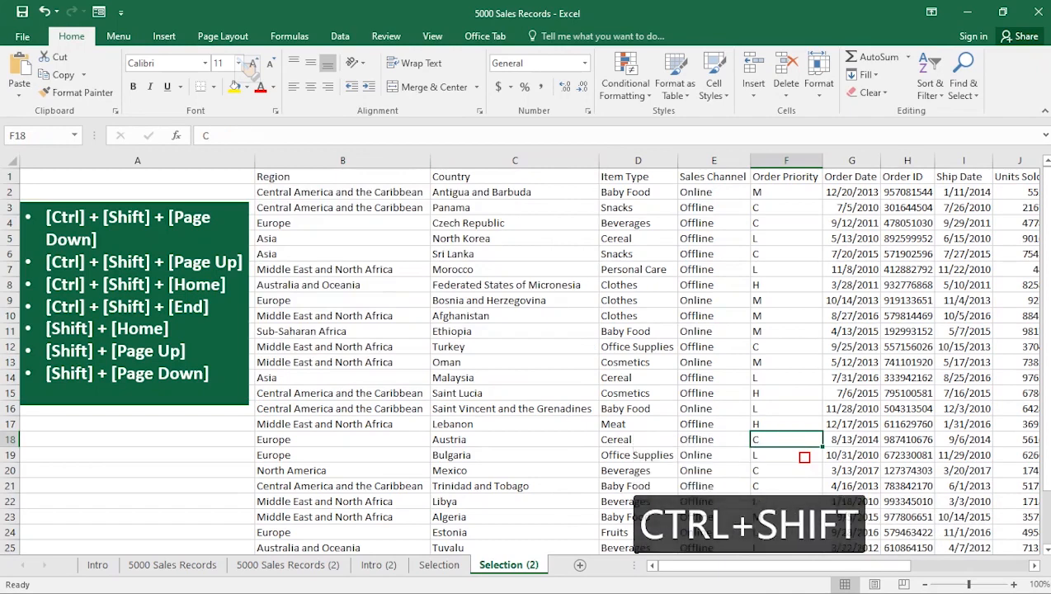
key(ctrl+shift+Home)
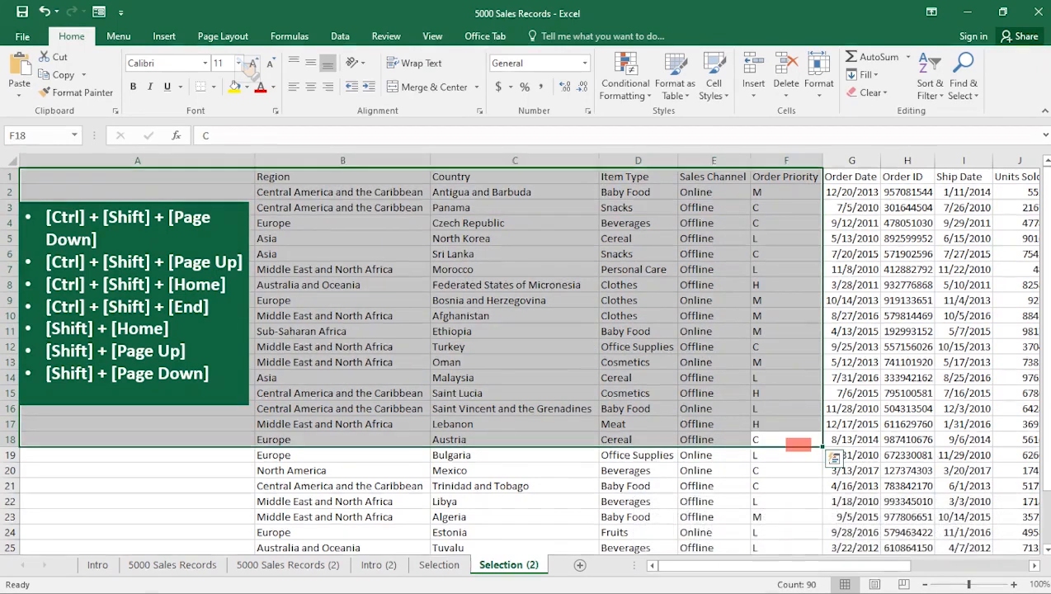
- Select everything from H21 back to cell A1 in one jump
click(908, 486)
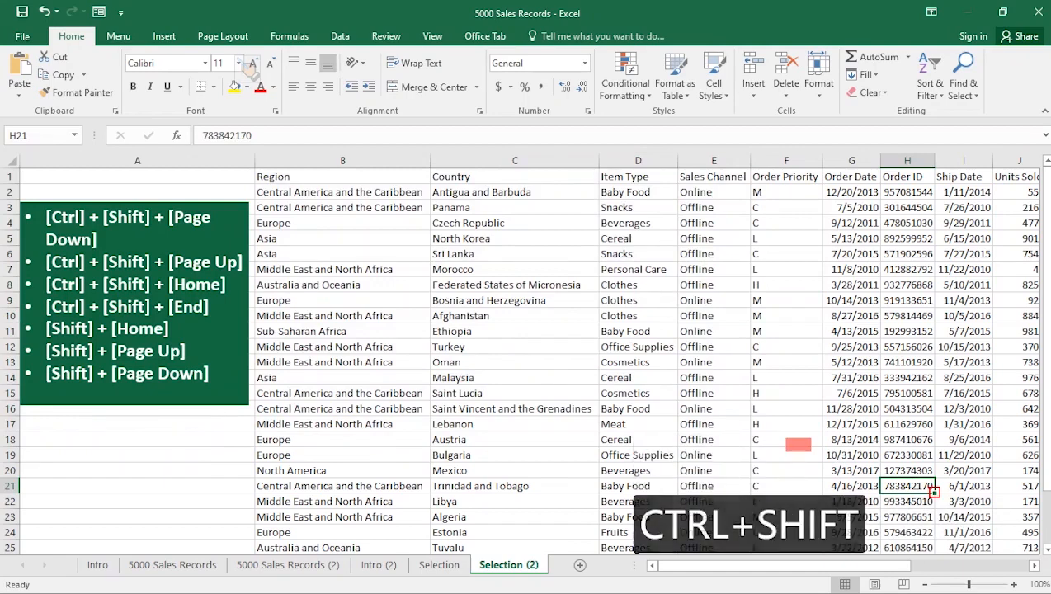
key(ctrl+shift+Home)
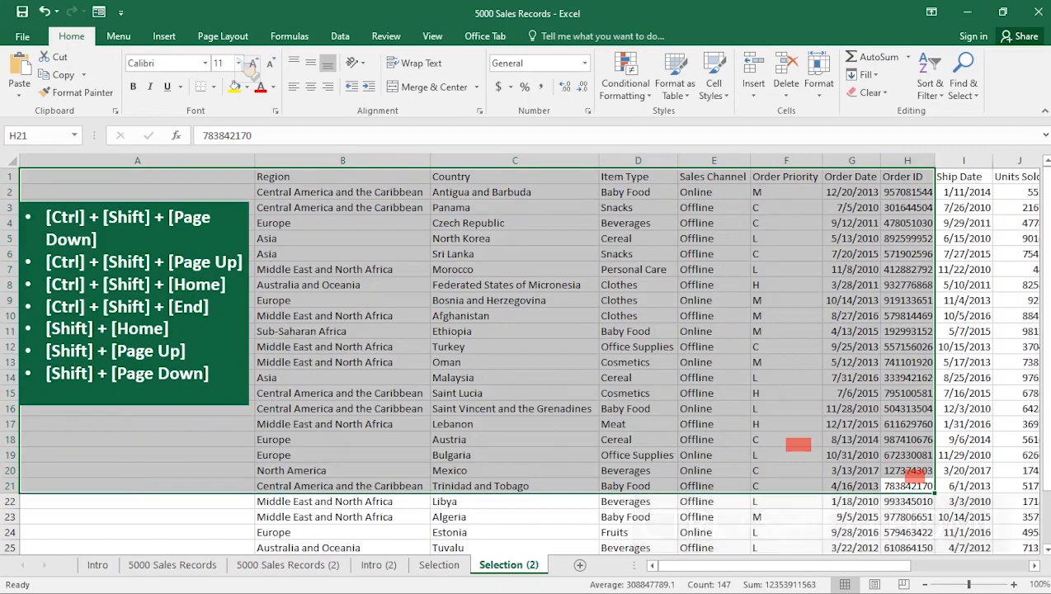
click(713, 424)
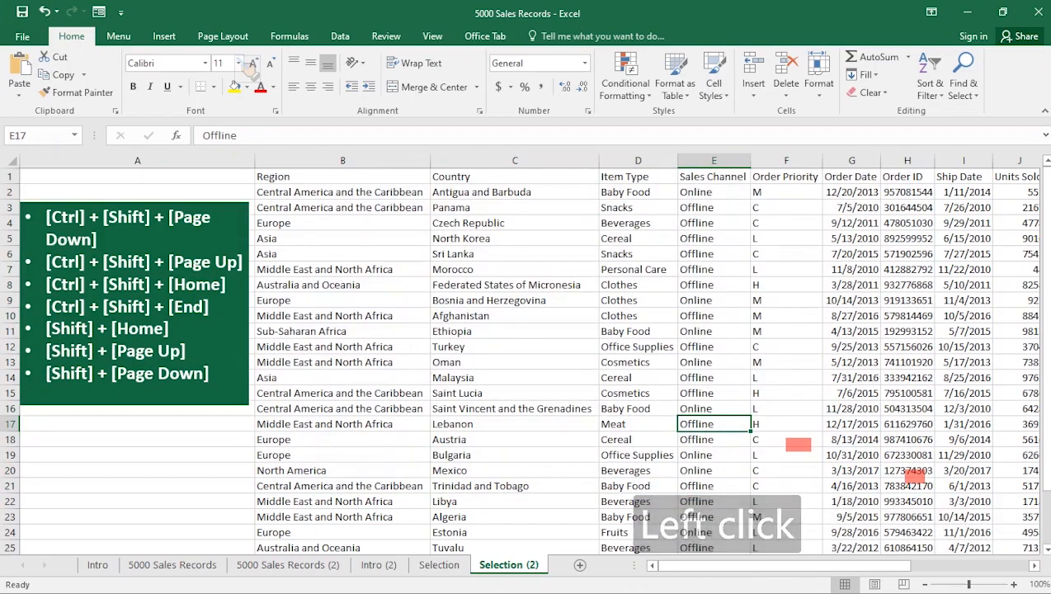
key(Escape)
key(Escape)
scroll(523, 360, down, 2)
scroll(523, 359, up, 2)
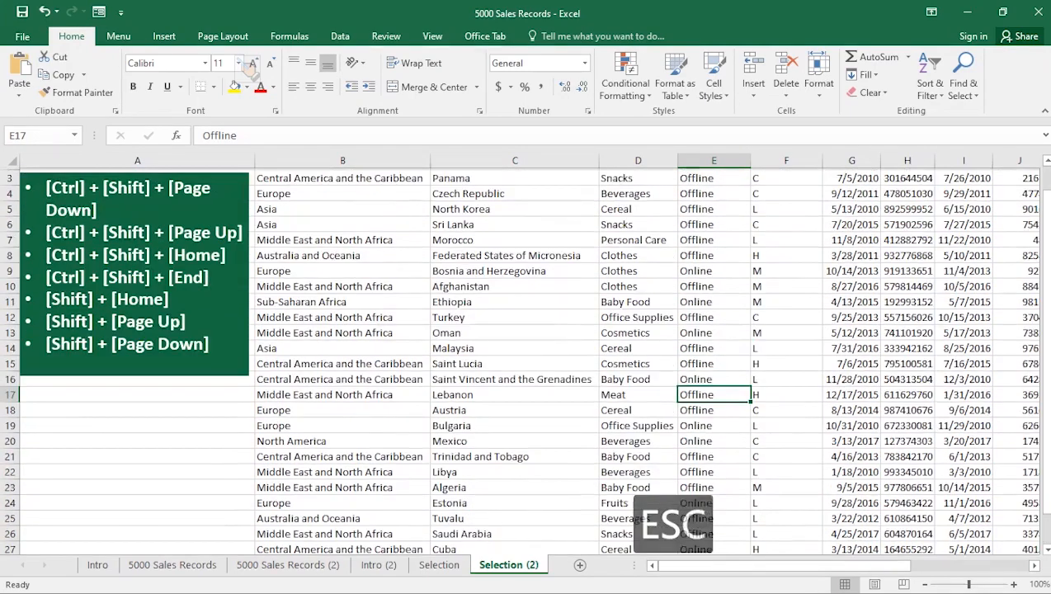
- Select from G14 to the last used cell of the data in one jump
click(852, 378)
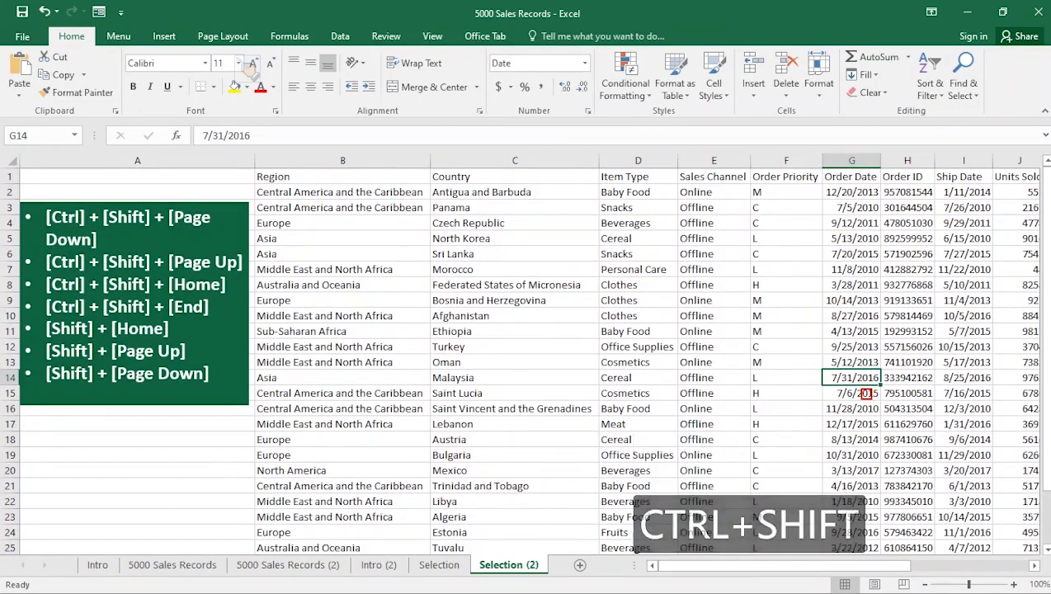
key(ctrl+shift+End)
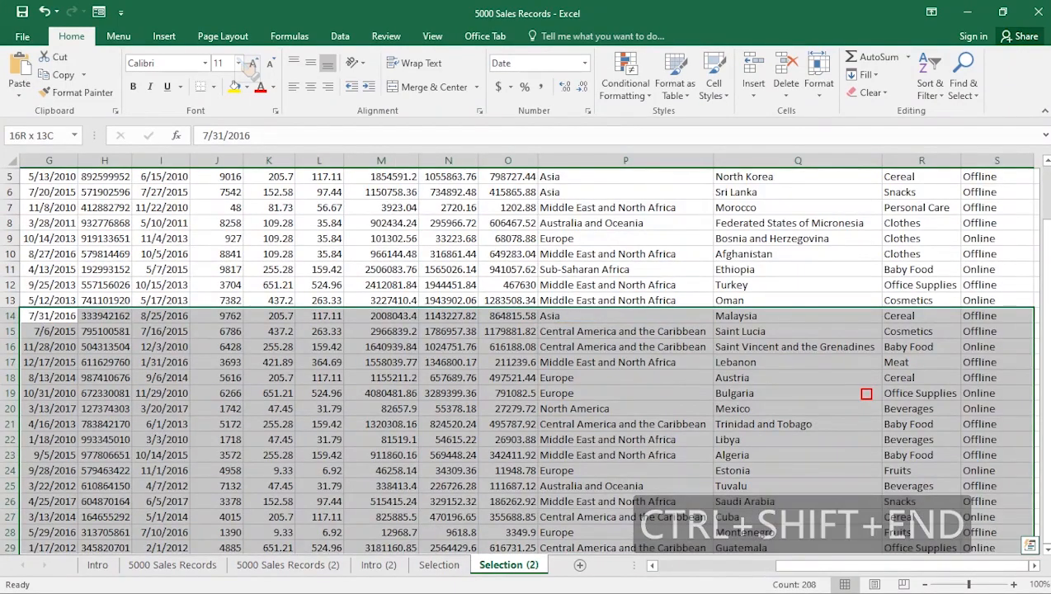
- Select from P18 to the last used cell of the data in one jump
click(500, 269)
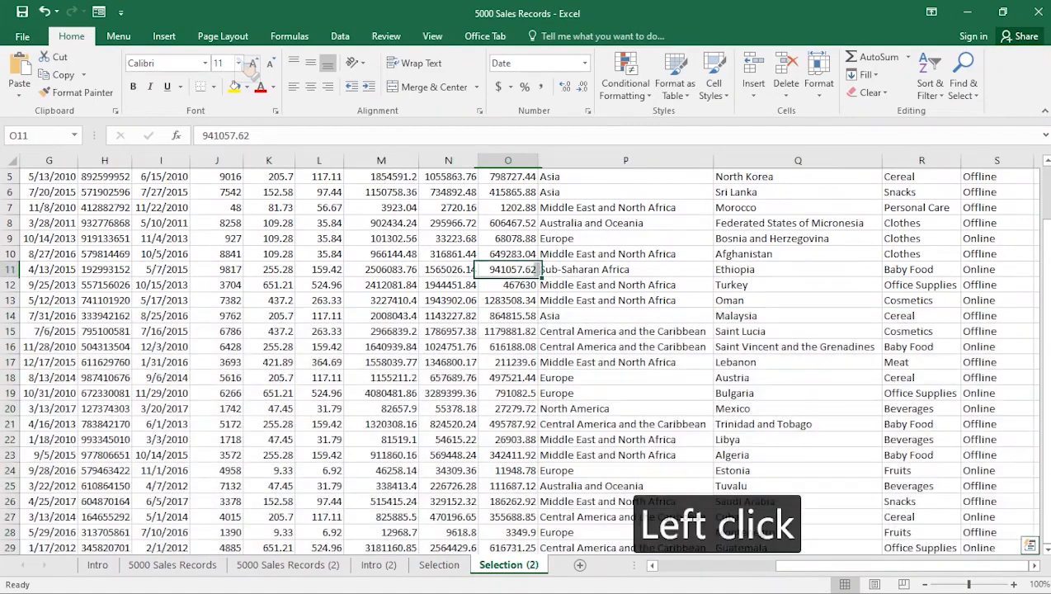
click(577, 377)
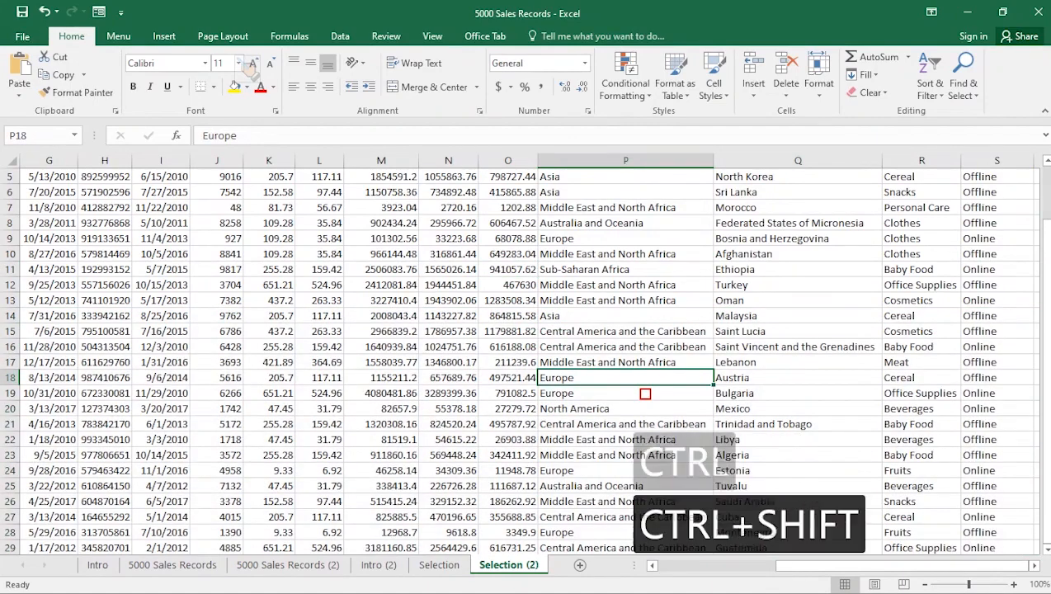
key(ctrl+shift+End)
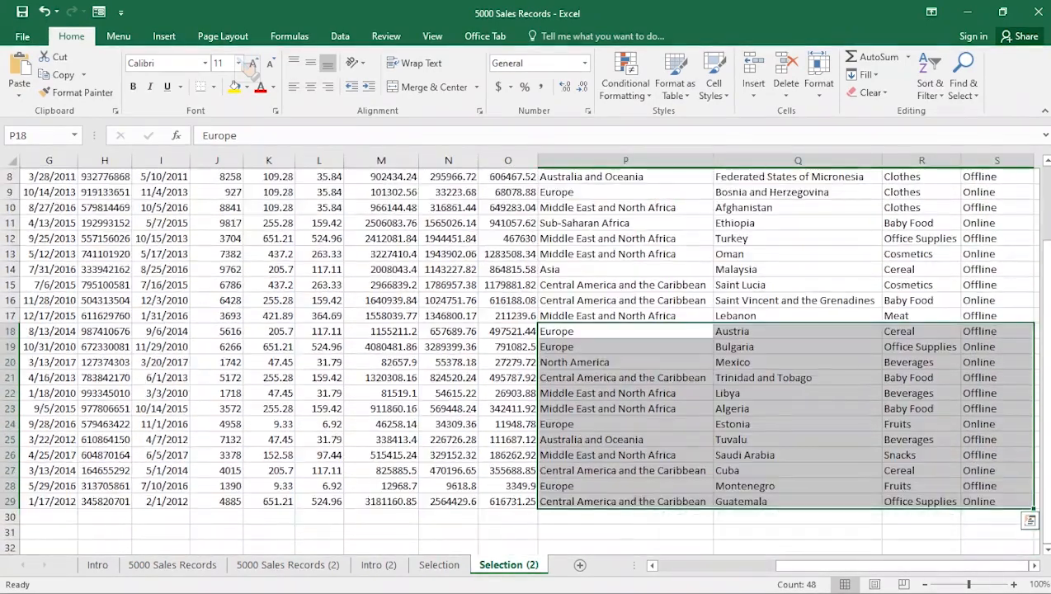
click(268, 285)
drag(268, 284, 161, 254)
scroll(525, 346, left, 5)
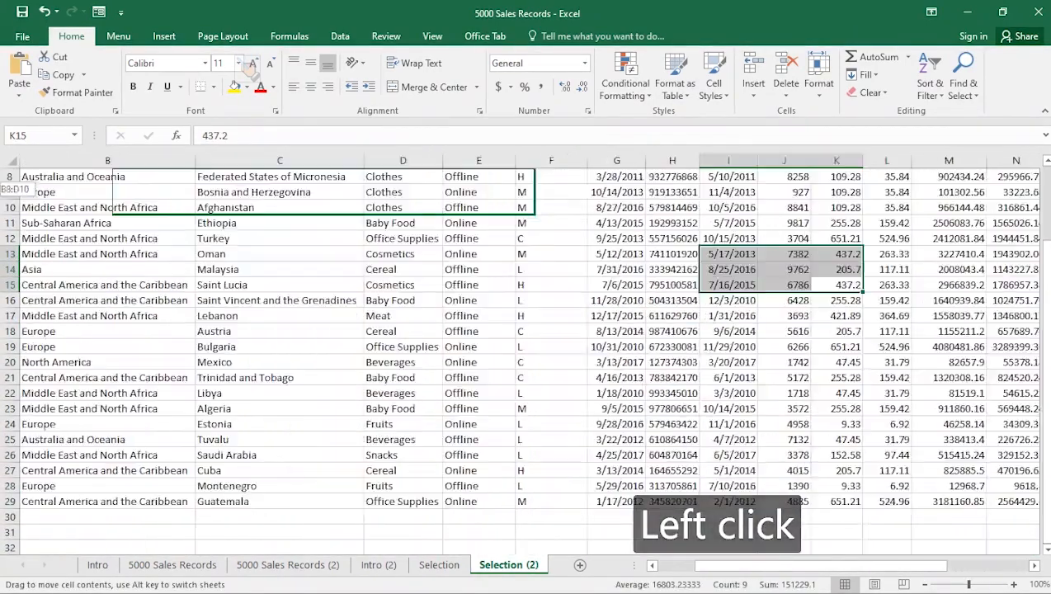
key(Escape)
click(712, 338)
scroll(711, 338, up, 1)
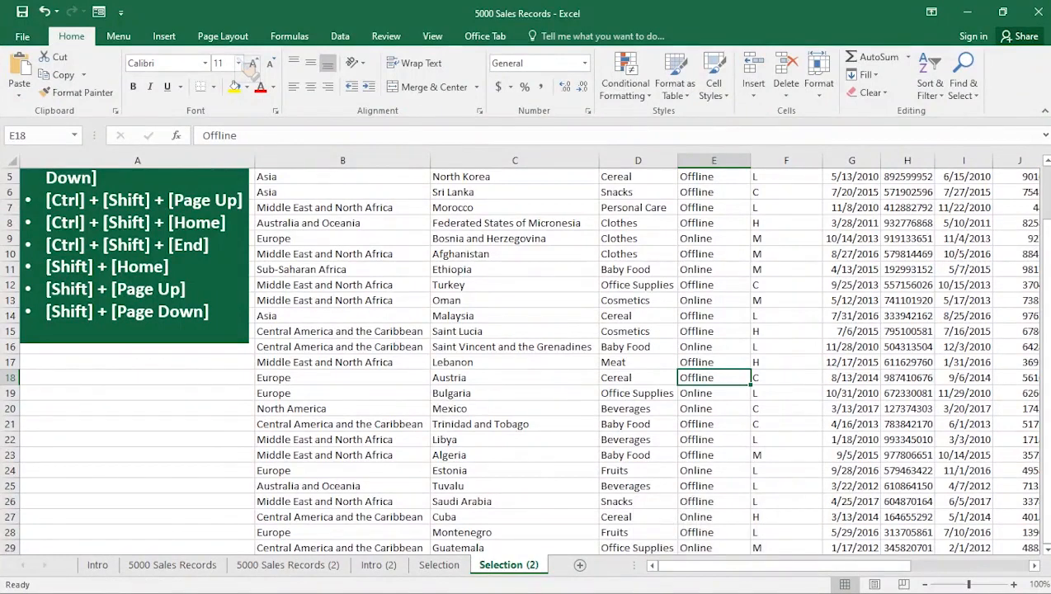
- Select from D15 back to the start of row 15, then from I23 back to the start of row 23, in one jump each
click(638, 331)
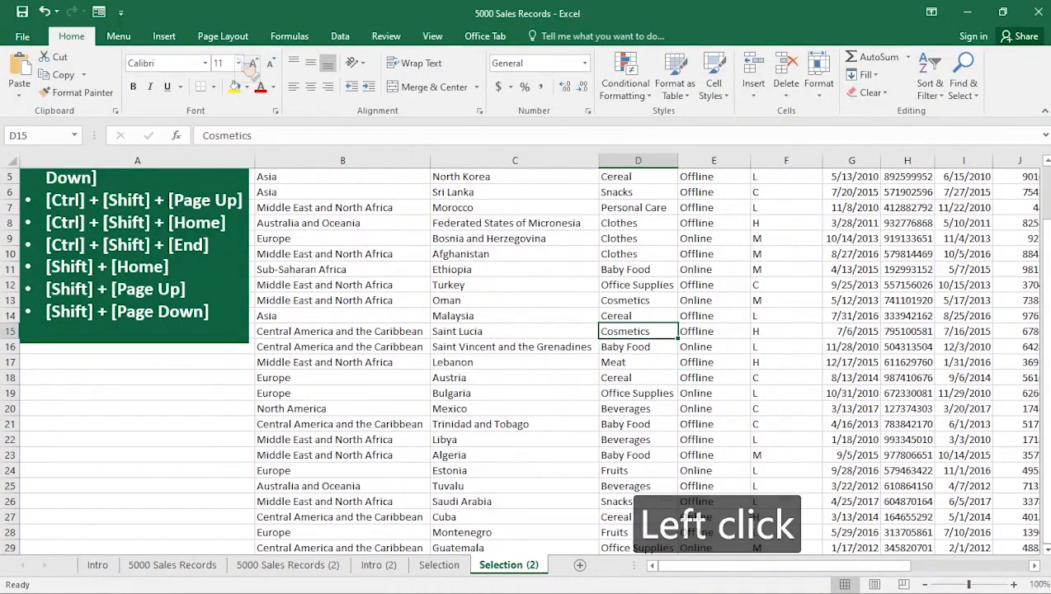
key(shift+Home)
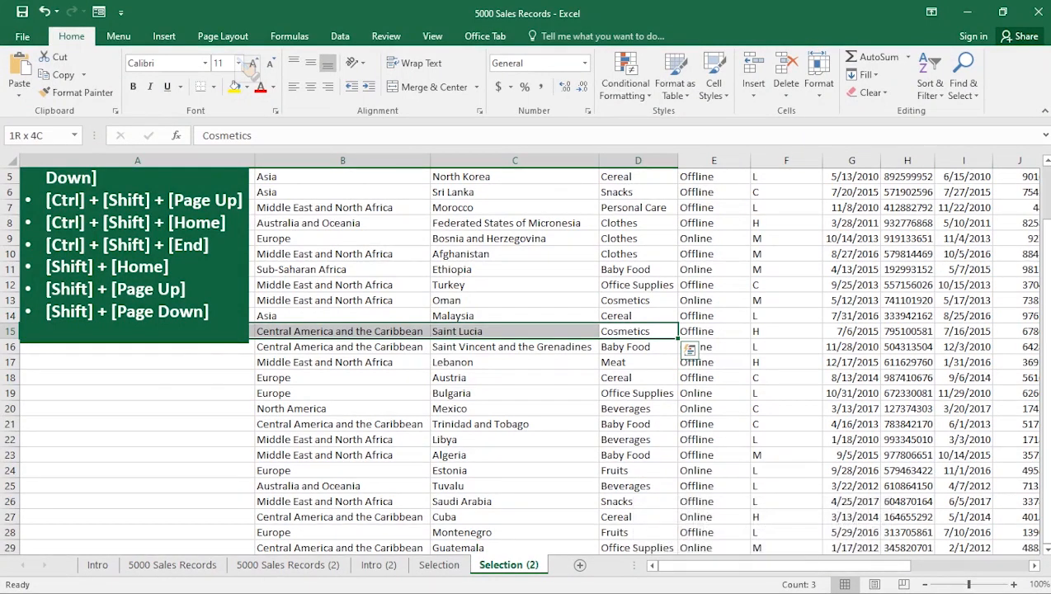
click(964, 454)
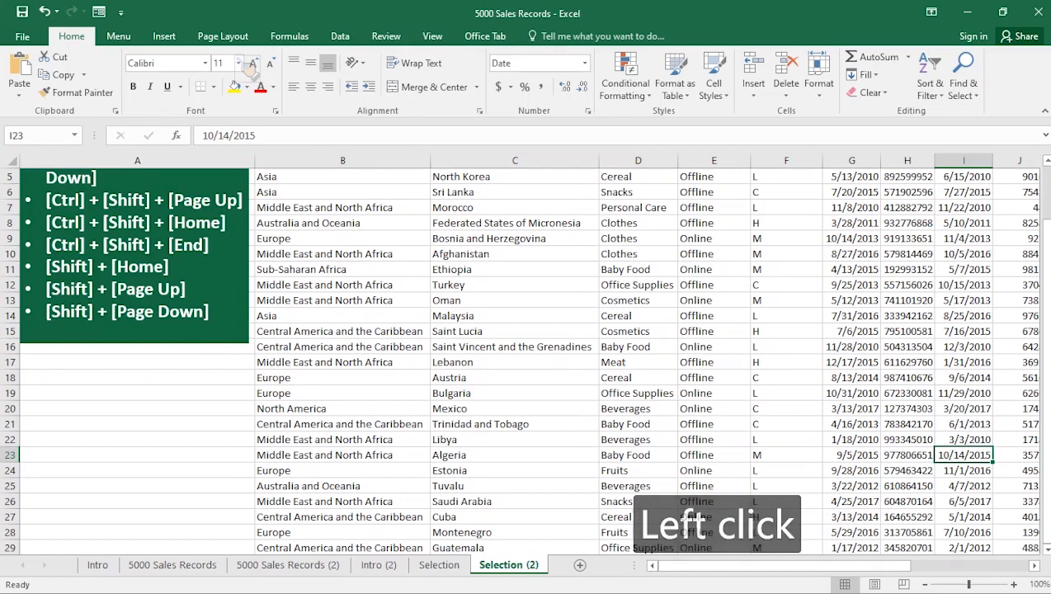
key(shift+Home)
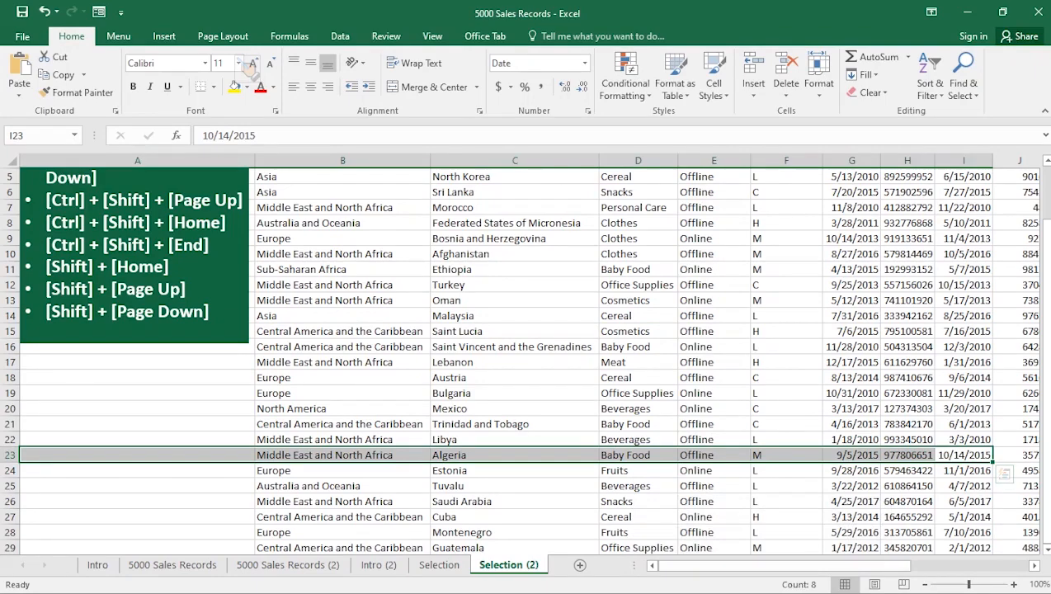
- Extend a selection from C16 up a screen at a time to the top of column C
click(512, 346)
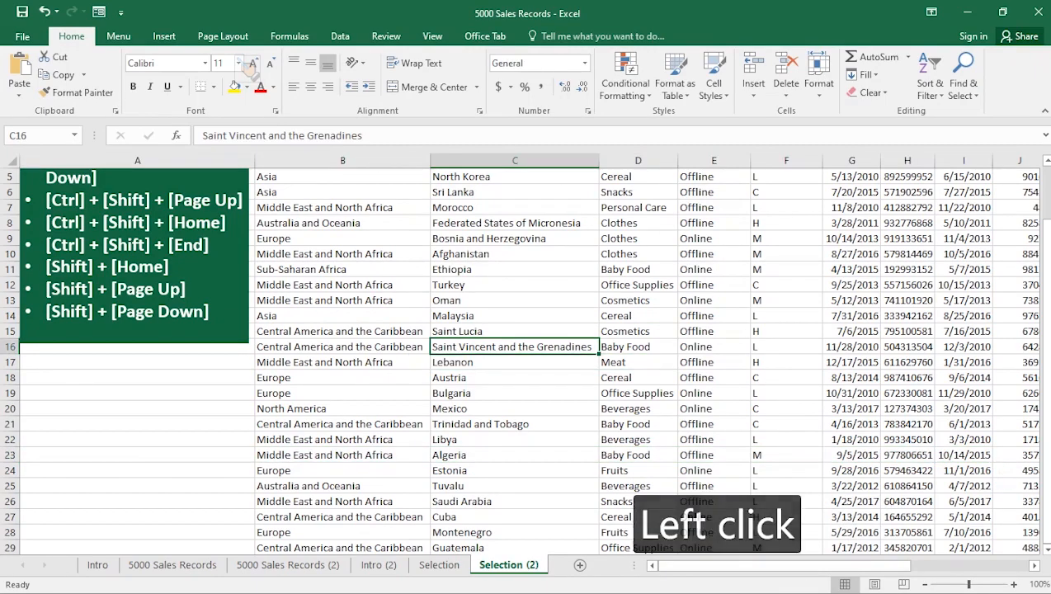
key(shift+Page_Up)
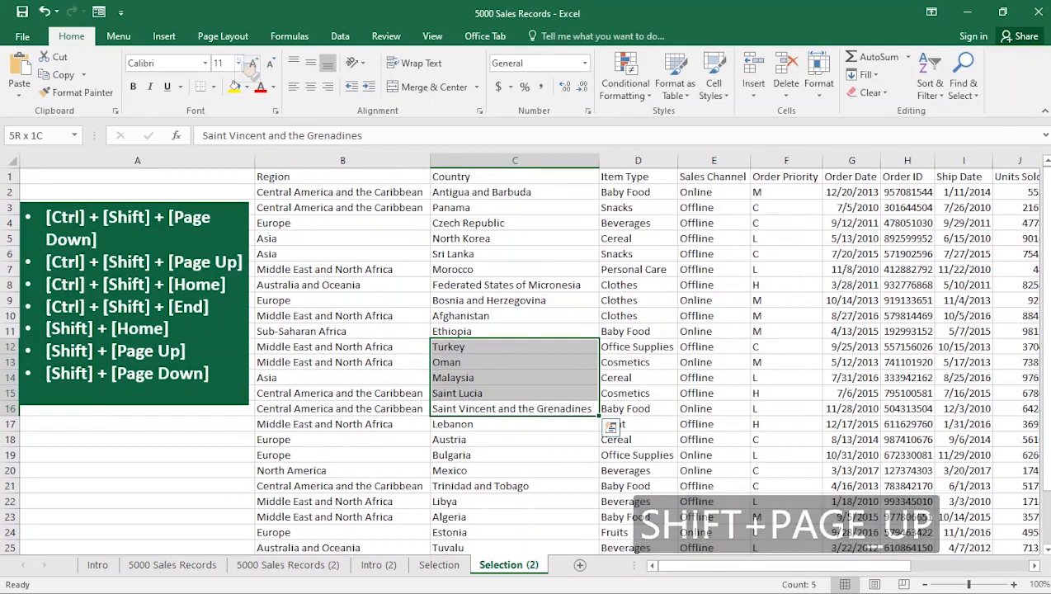
key(shift+Page_Up)
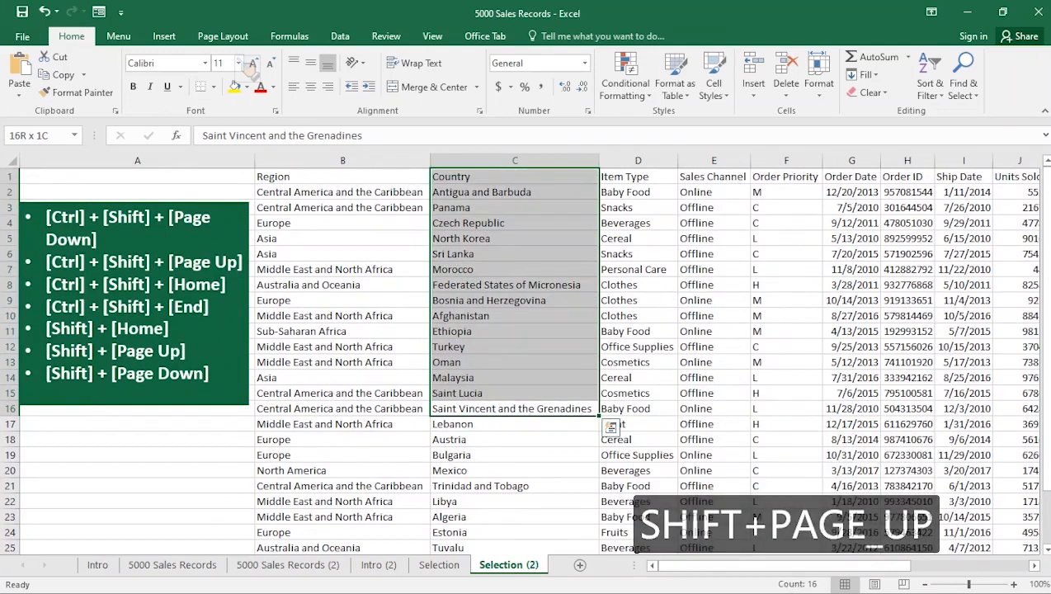
- Extend a selection from D25 up a screen at a time to the top of column D
scroll(620, 425, down, 2)
click(623, 455)
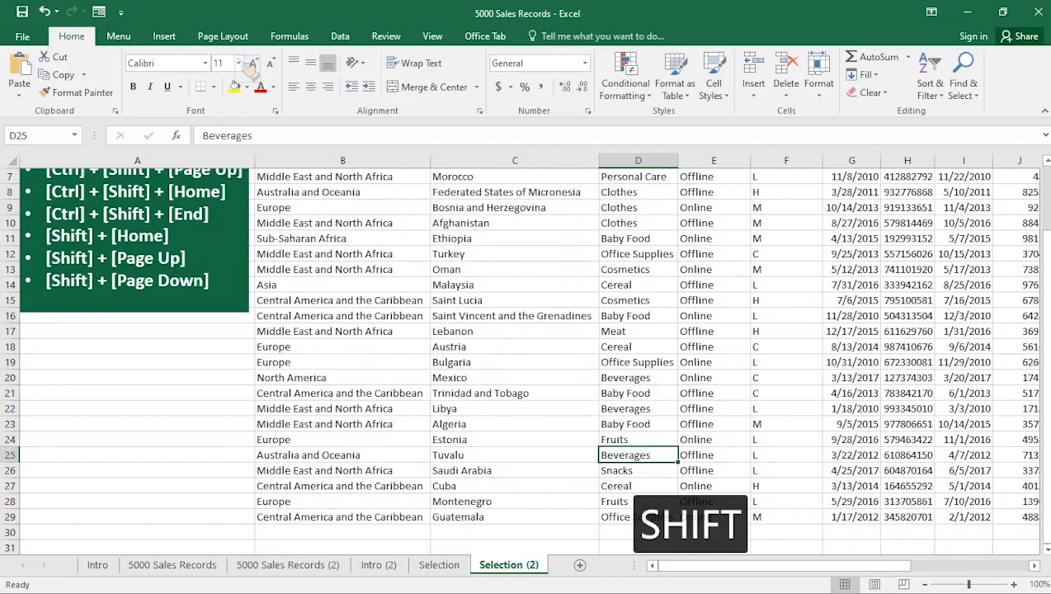
key(shift+Page_Up)
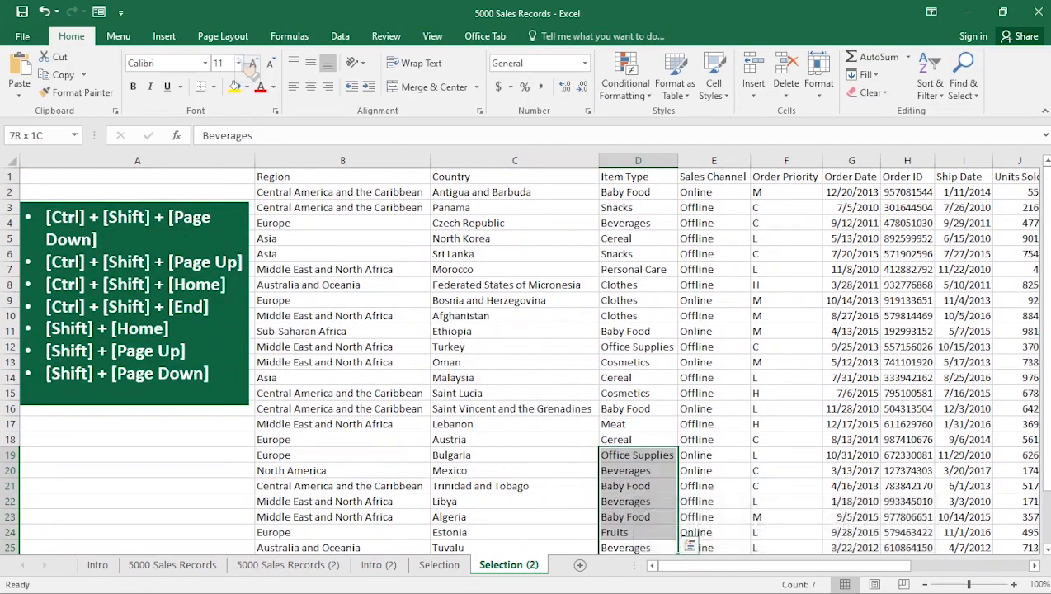
key(shift+Page_Up)
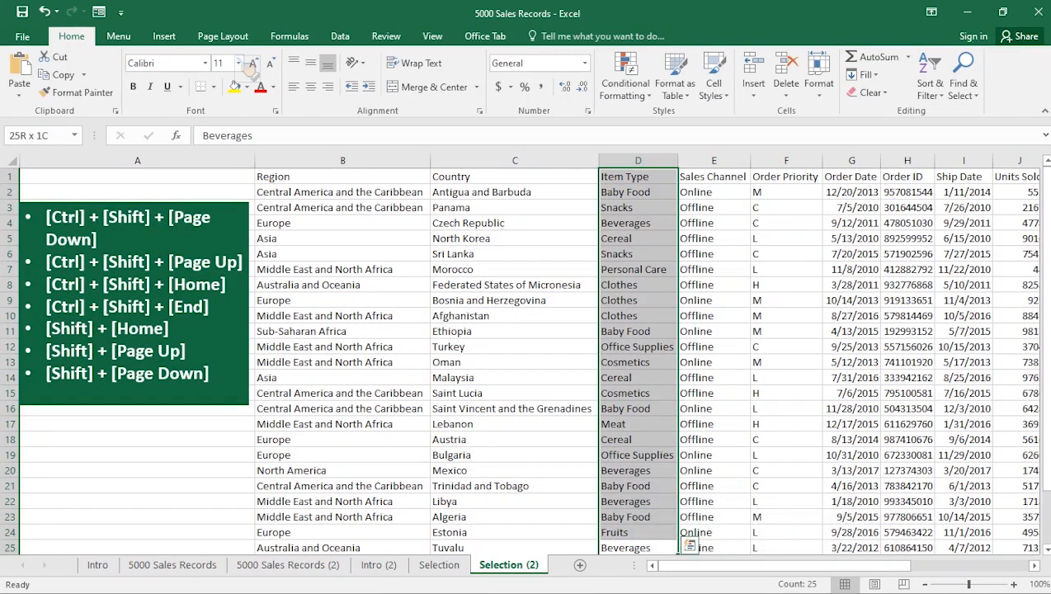
- Extend a selection from C17 one screen down in column C
click(515, 440)
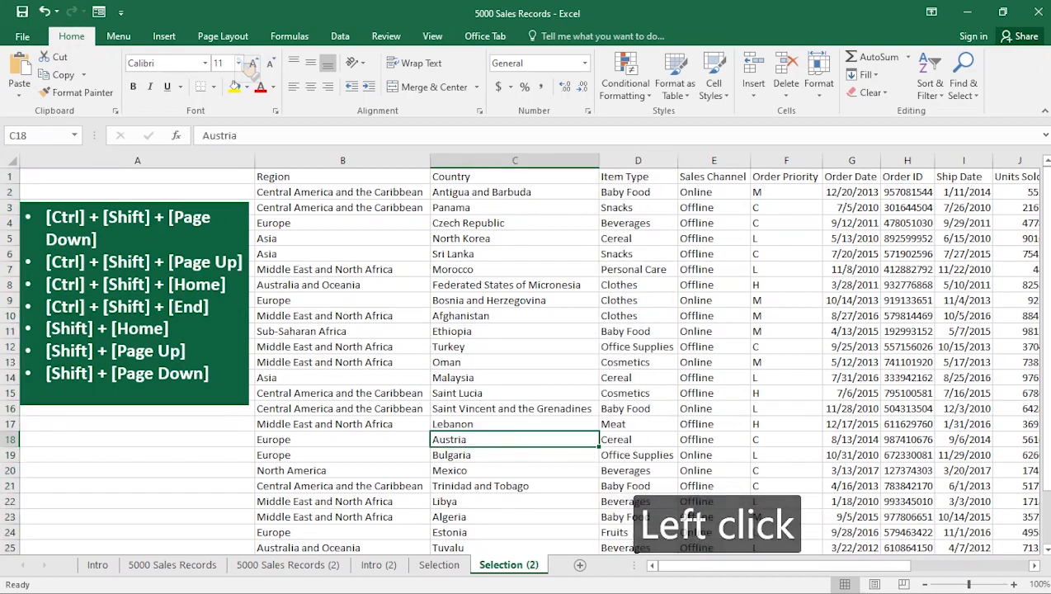
scroll(514, 439, down, 2)
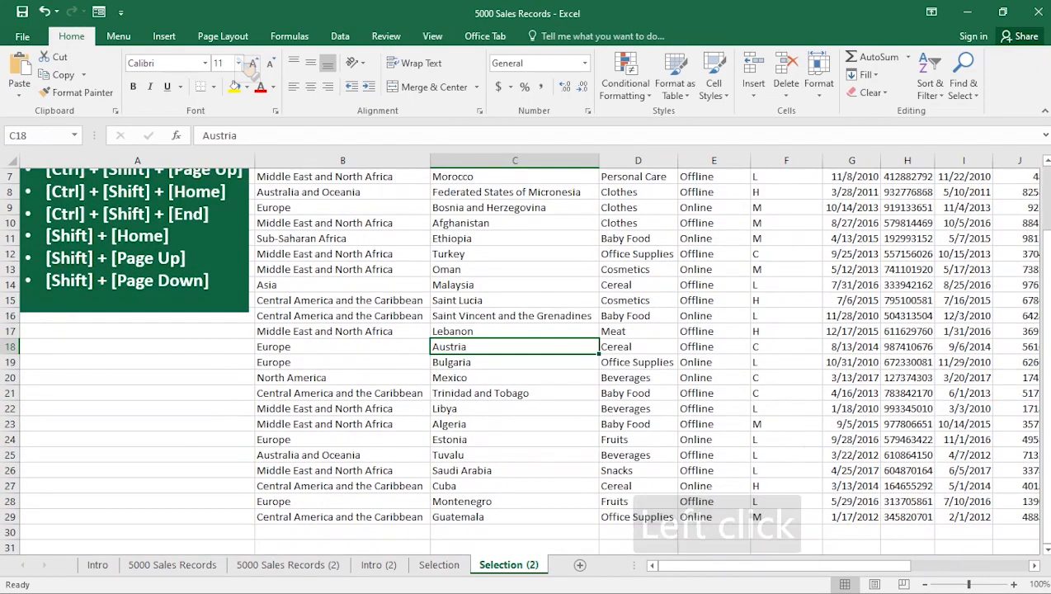
click(515, 331)
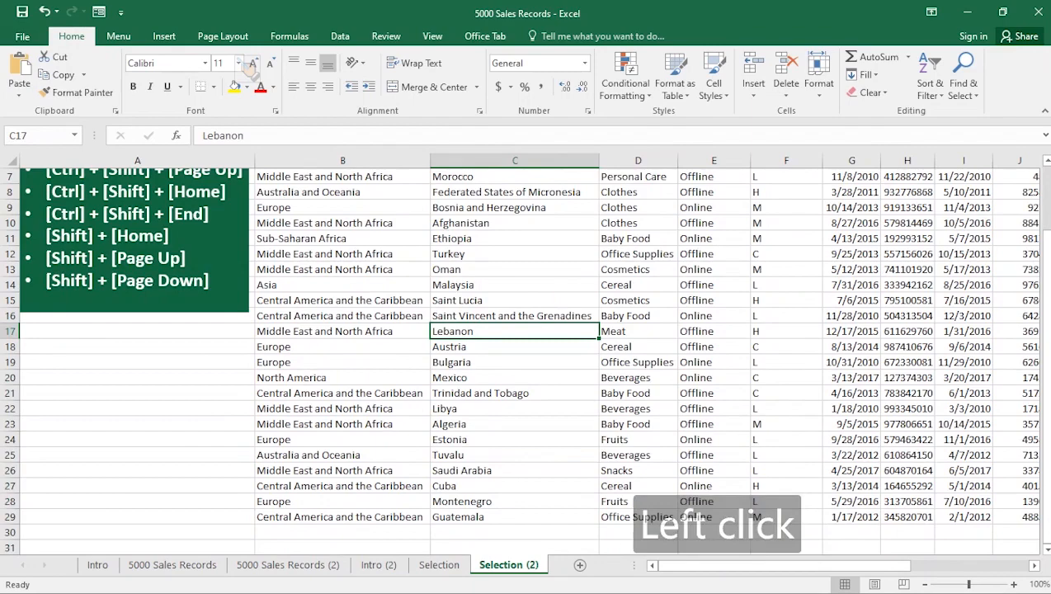
key(shift+Page_Down)
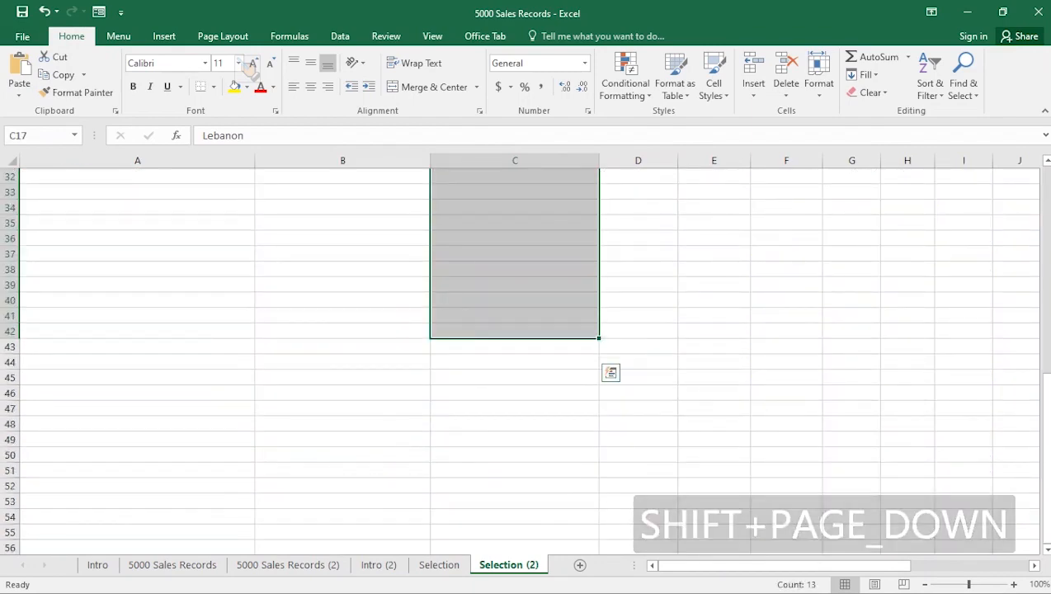
scroll(515, 332, up, 7)
scroll(515, 332, down, 3)
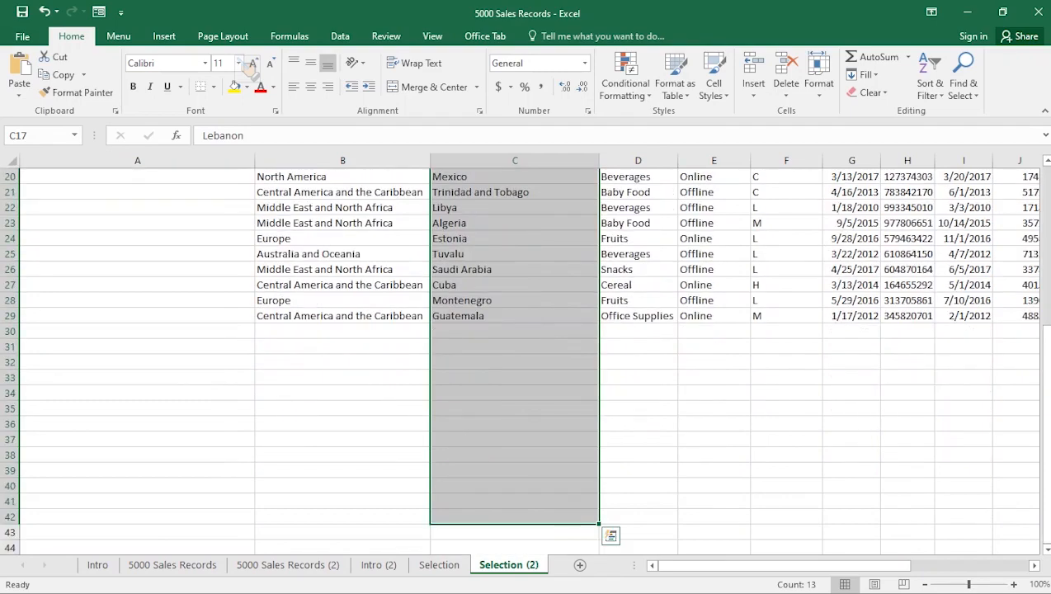
scroll(514, 332, up, 5)
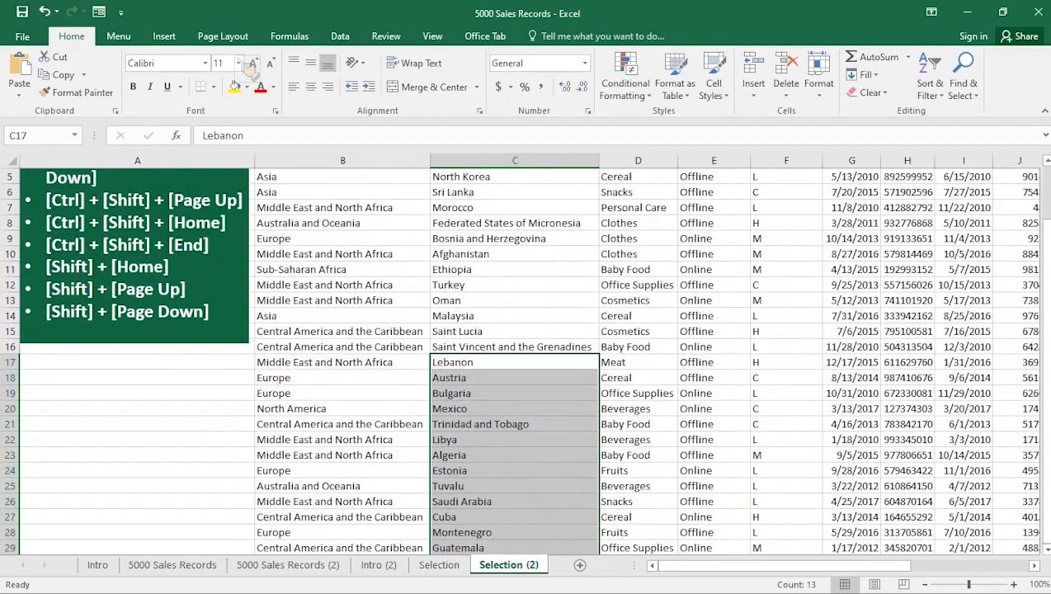
- Extend a selection from C12 one screen down in column C
click(515, 284)
scroll(515, 285, up, 2)
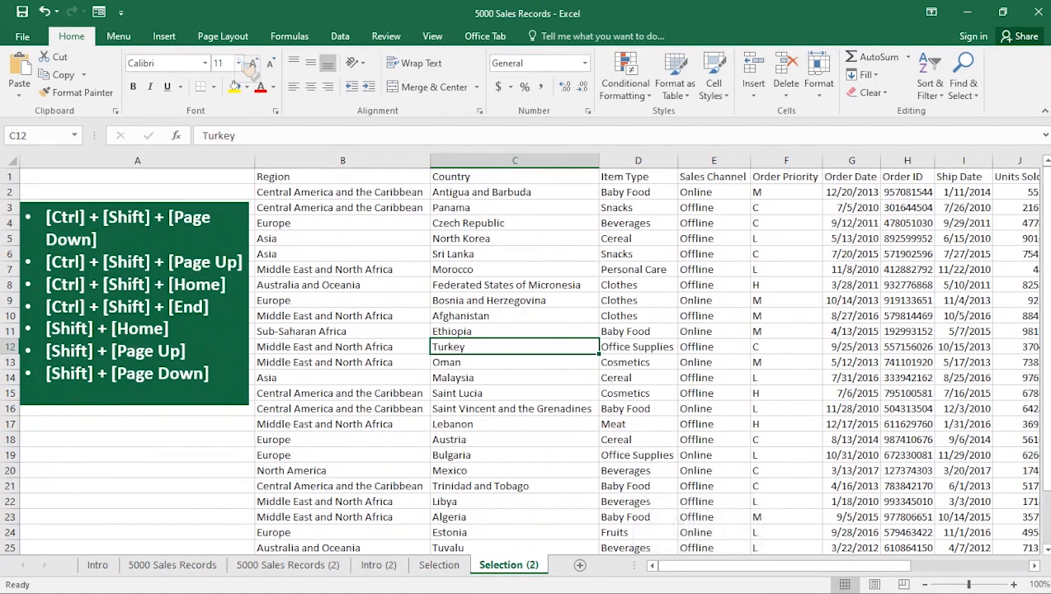
key(shift+Page_Down)
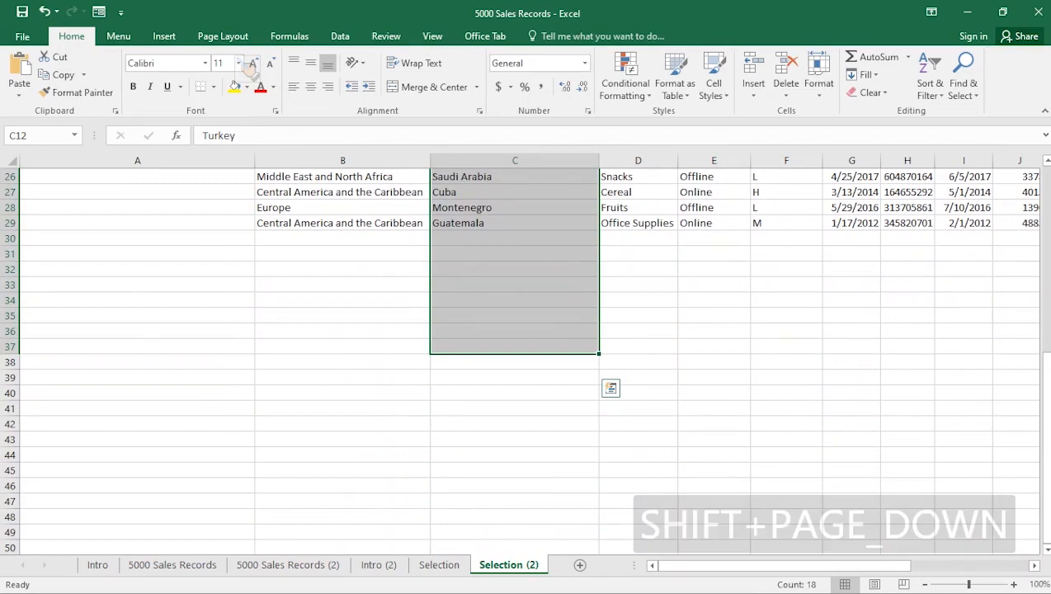
- Extend a selection from C15 cell by cell down and right to cover C15:H21
click(638, 284)
scroll(638, 285, up, 4)
scroll(520, 361, up, 2)
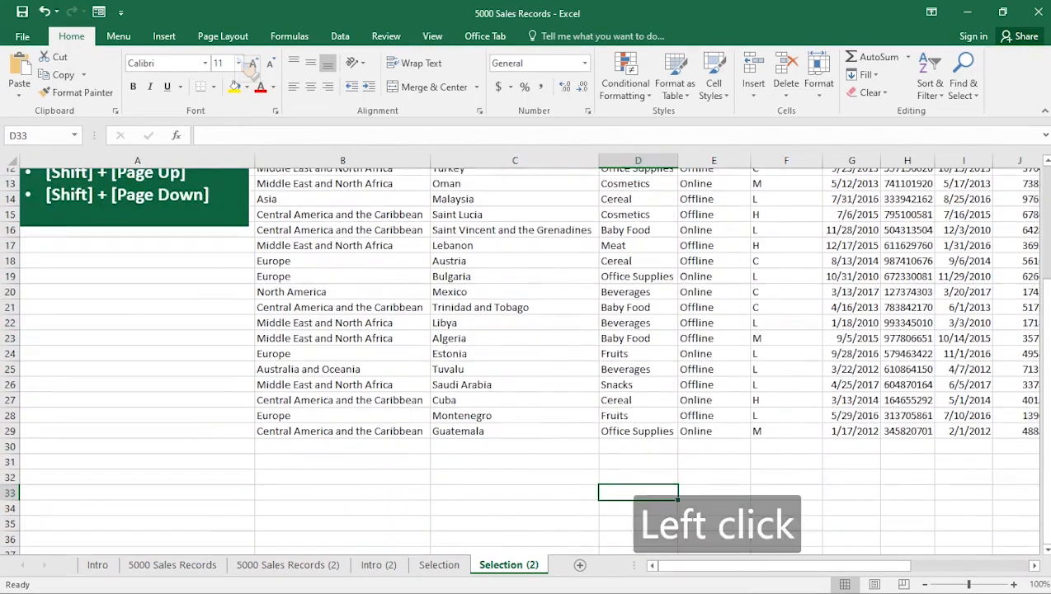
click(515, 285)
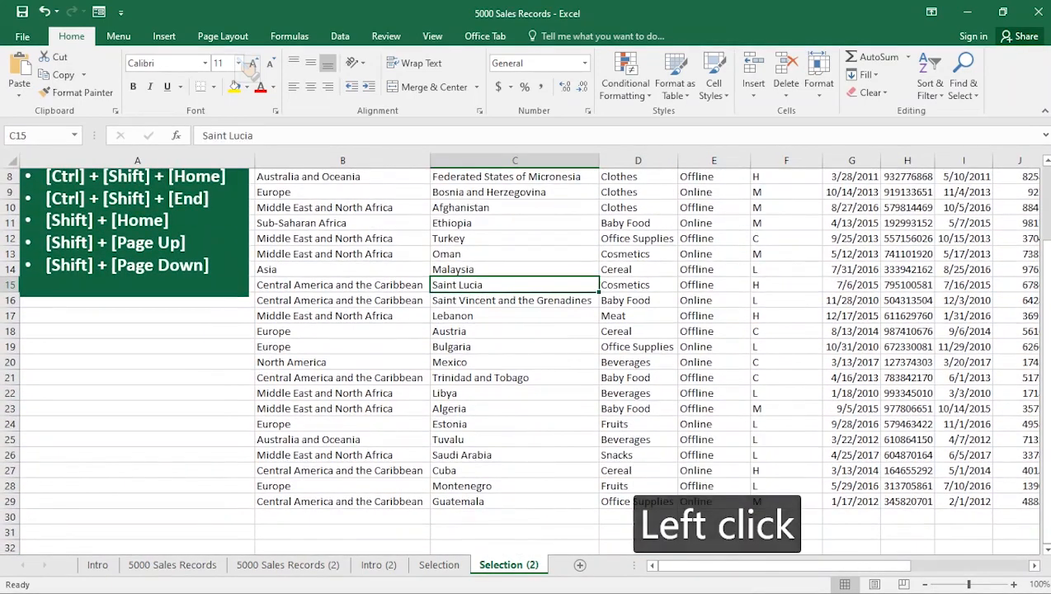
key(shift+Down)
key(shift+Down)
key(shift+Down)
key(shift+Down)
key(shift+Down)
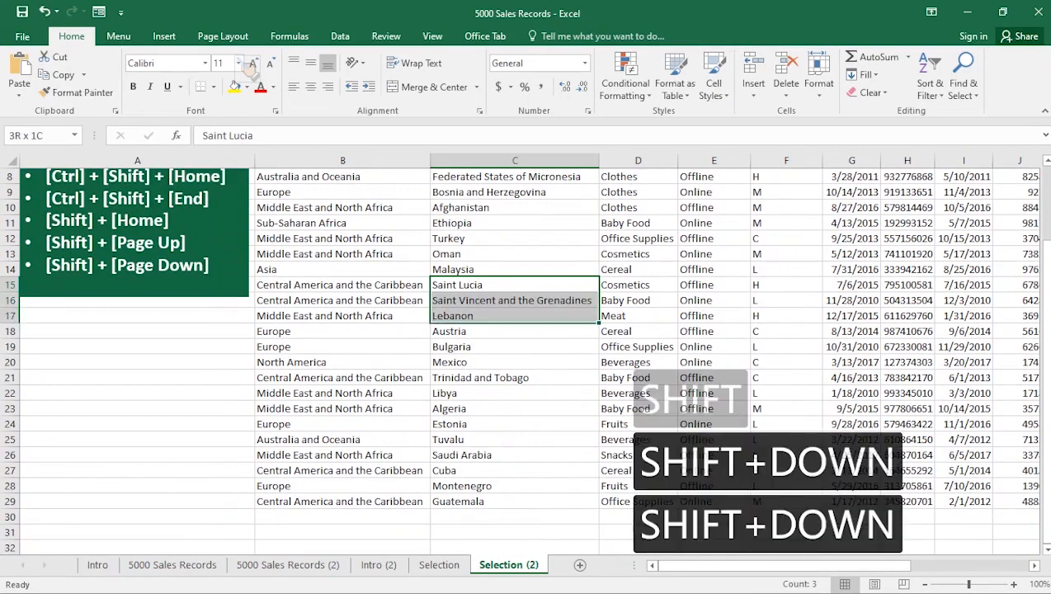
key(shift+Down)
key(shift+Right)
key(shift+Right)
key(shift+Right)
key(shift+Right)
key(shift+Right)
key(shift+Right)
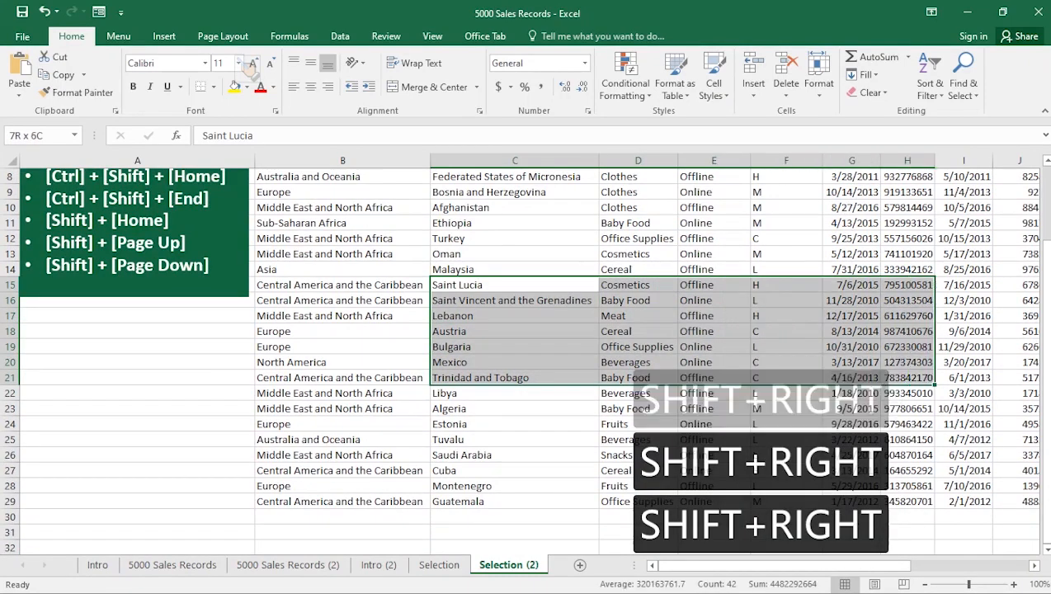
- Shift the selection's edge leftward cell by cell so it covers B15:C21
key(shift+Left)
key(shift+Left)
key(shift+Left)
key(shift+Left)
key(shift+Left)
key(shift+Left)
key(shift+Left)
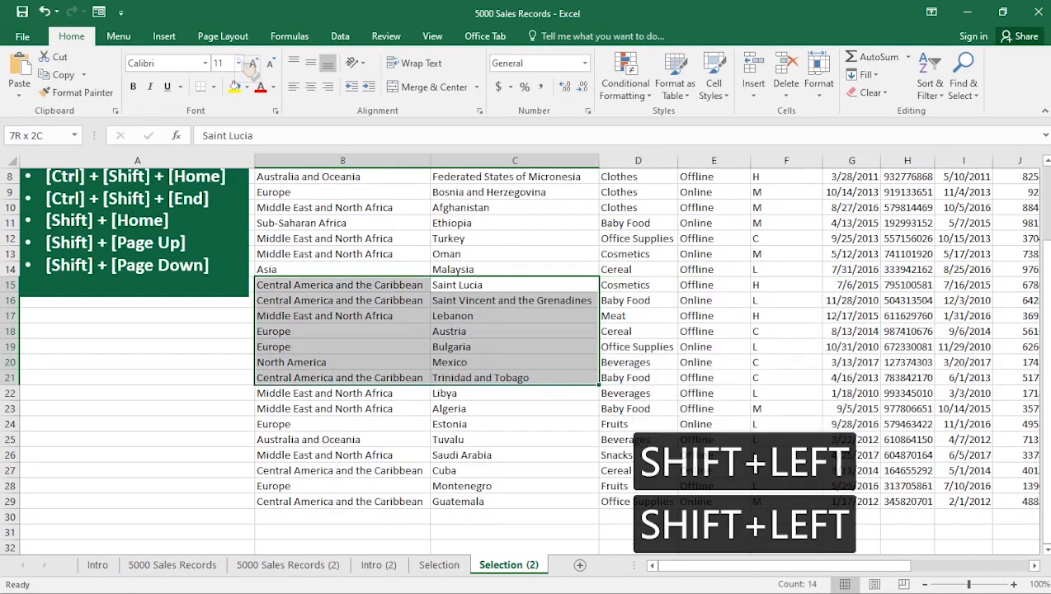